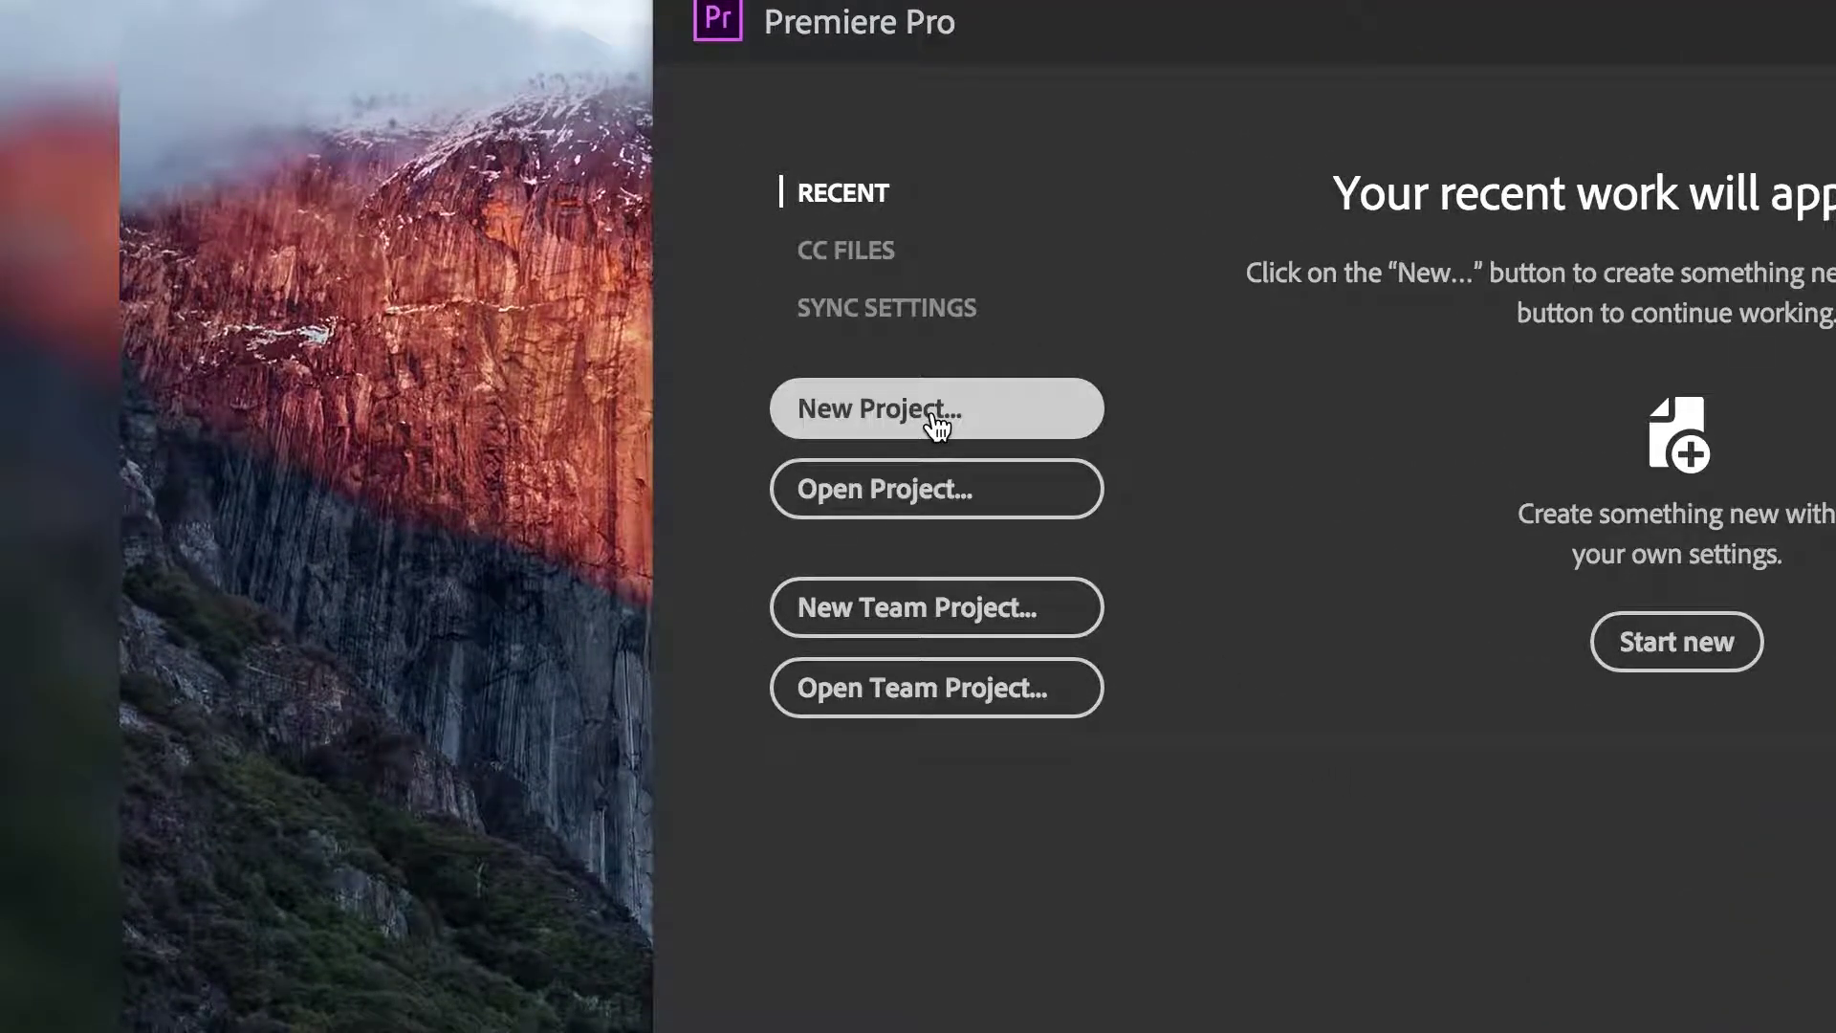
- Create a new project named "Adobe Premiere Basics" in the default location
left_click(933, 421)
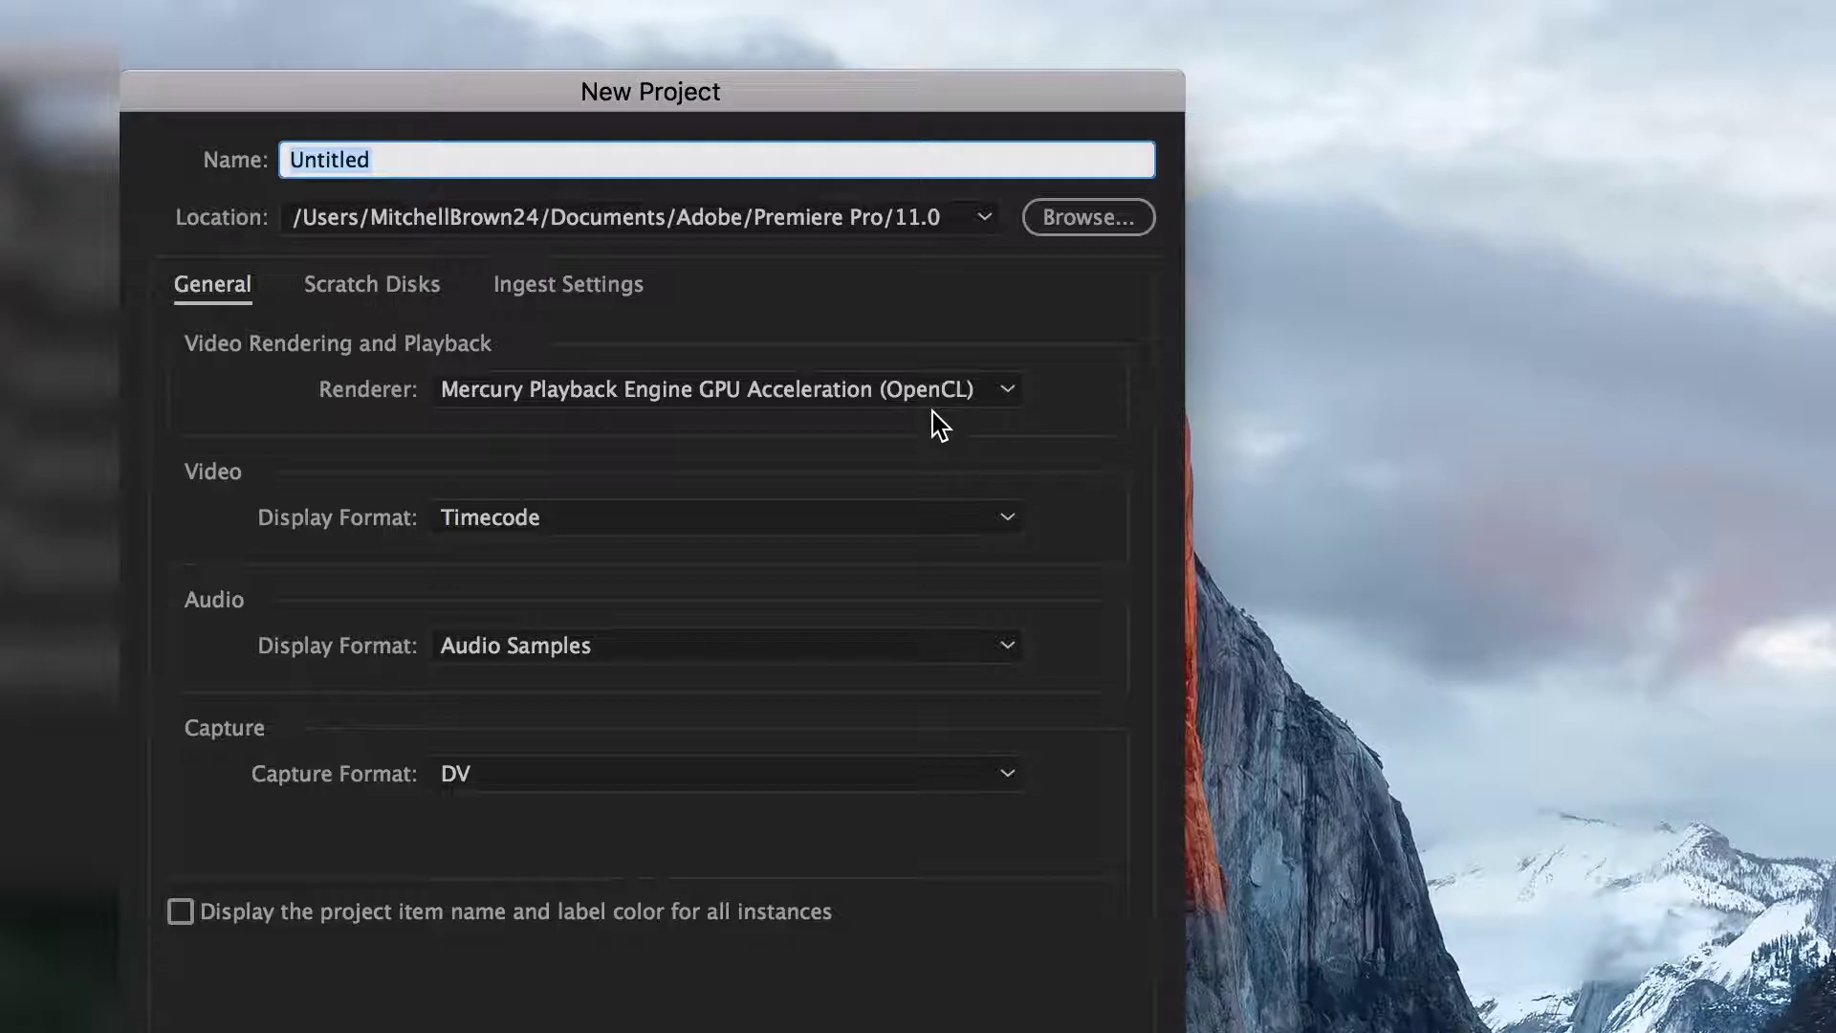
type("Ado")
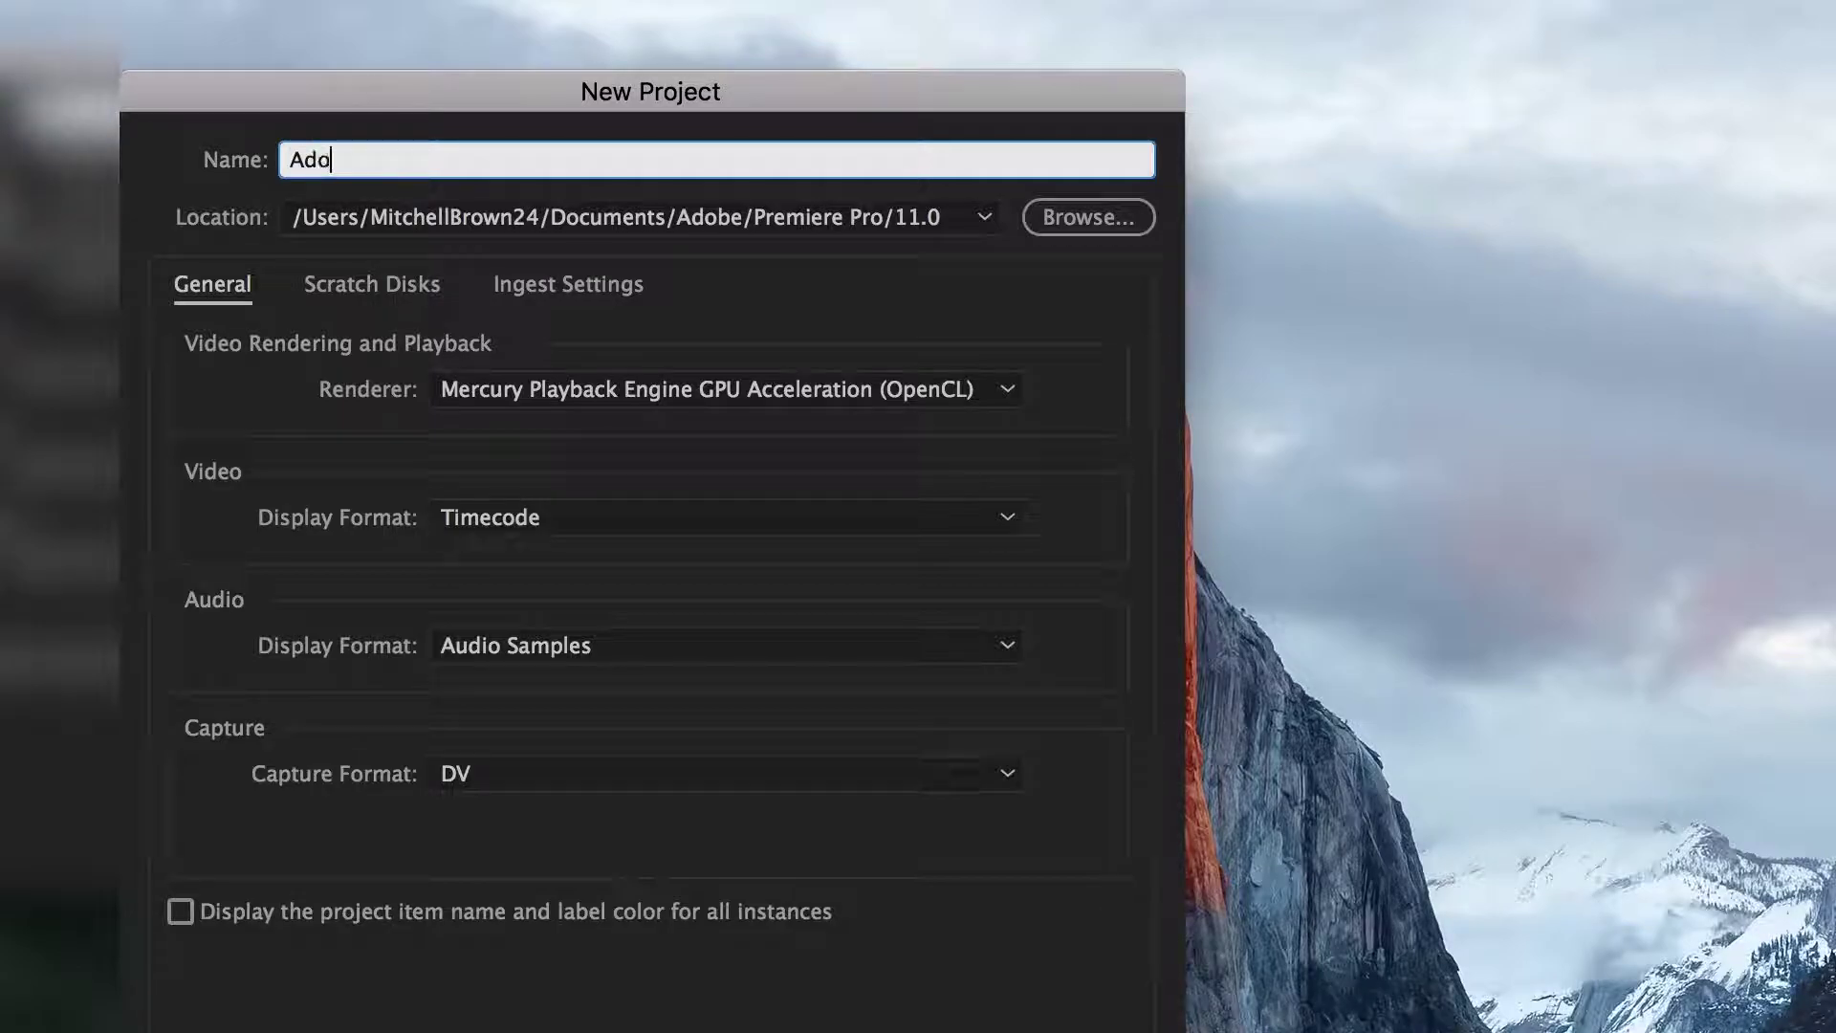
type("be Premiere Basics")
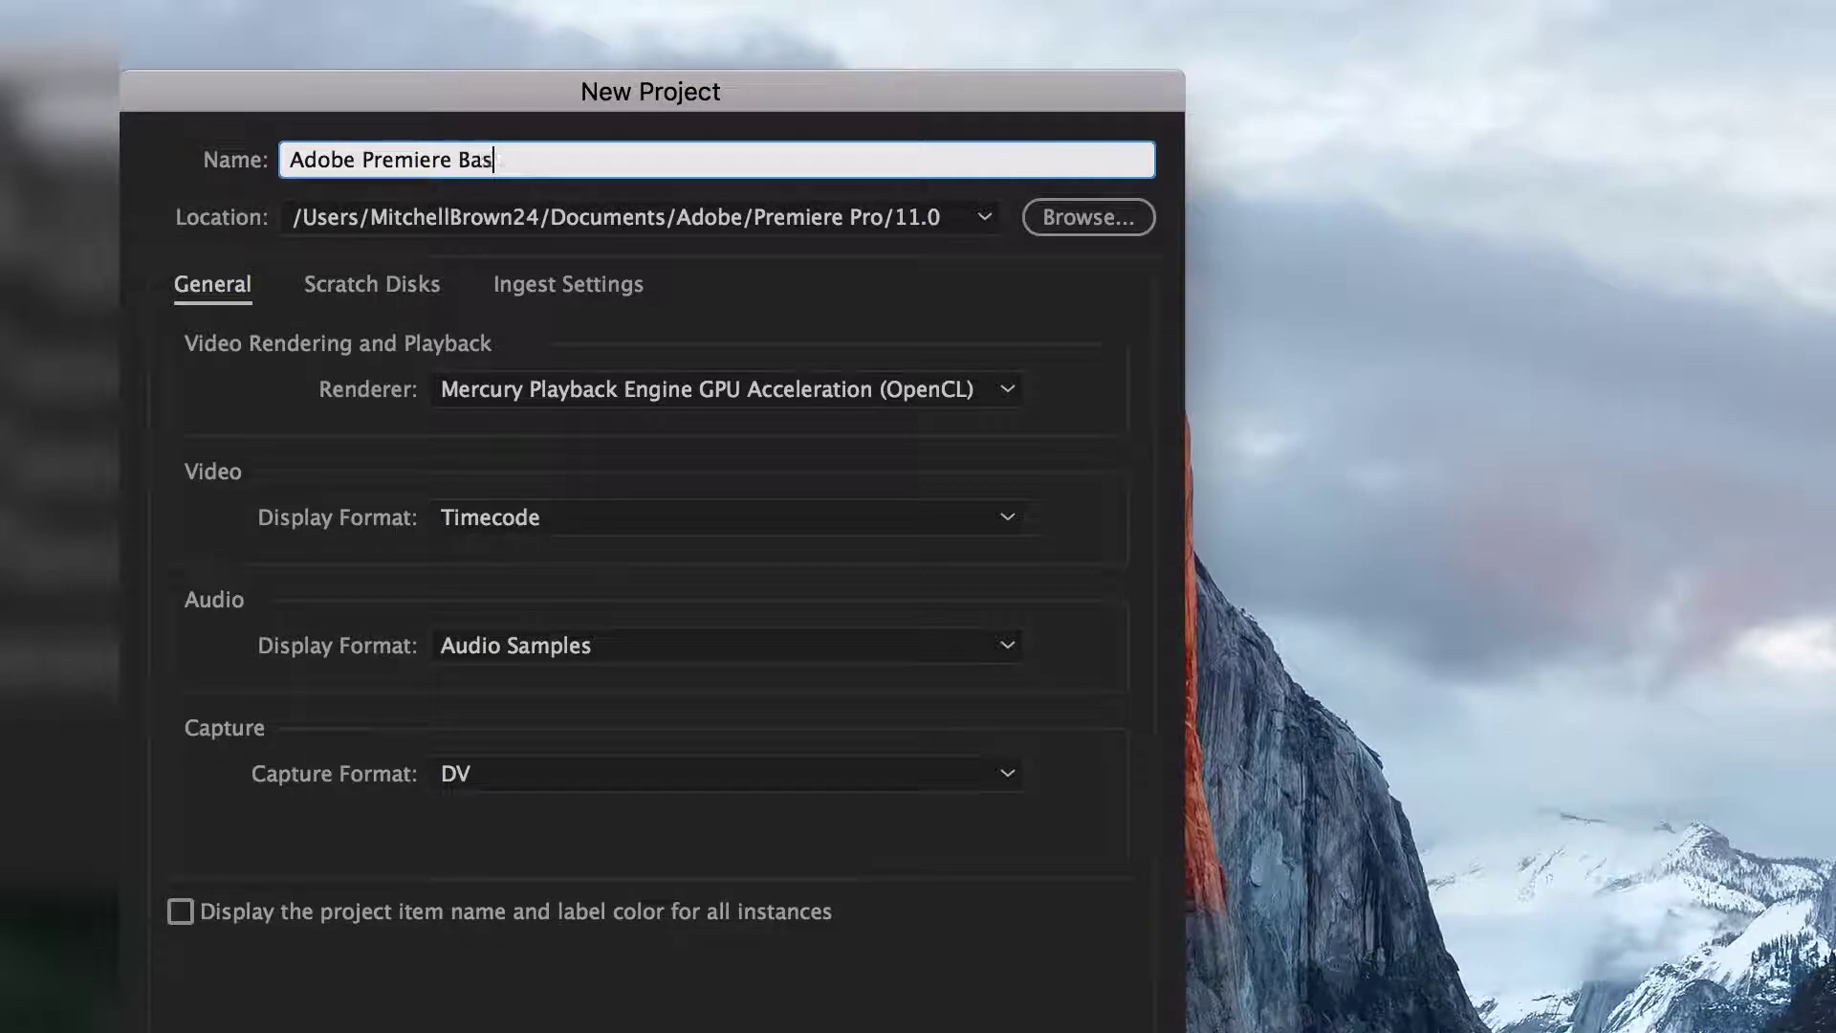
key("Return")
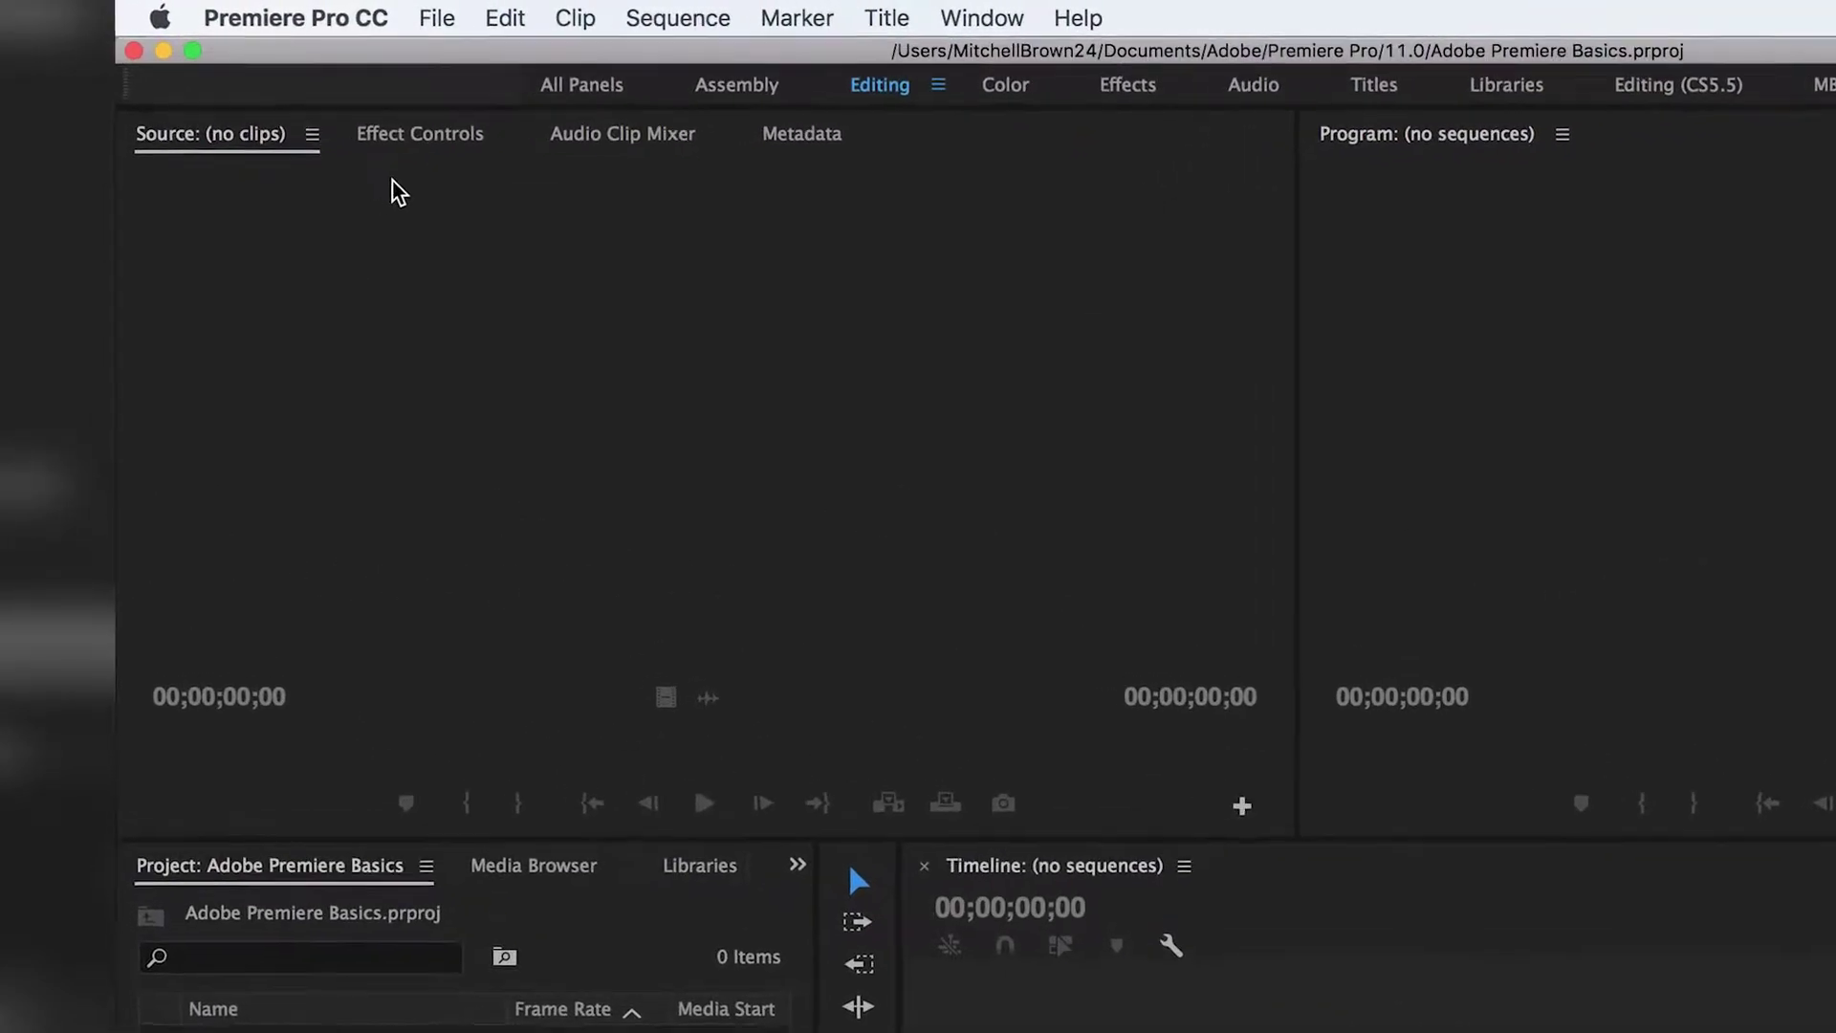
- Dock Effect Controls and the Audio Clip Mixer as separate side-by-side panels before the Source monitor
left_click(413, 141)
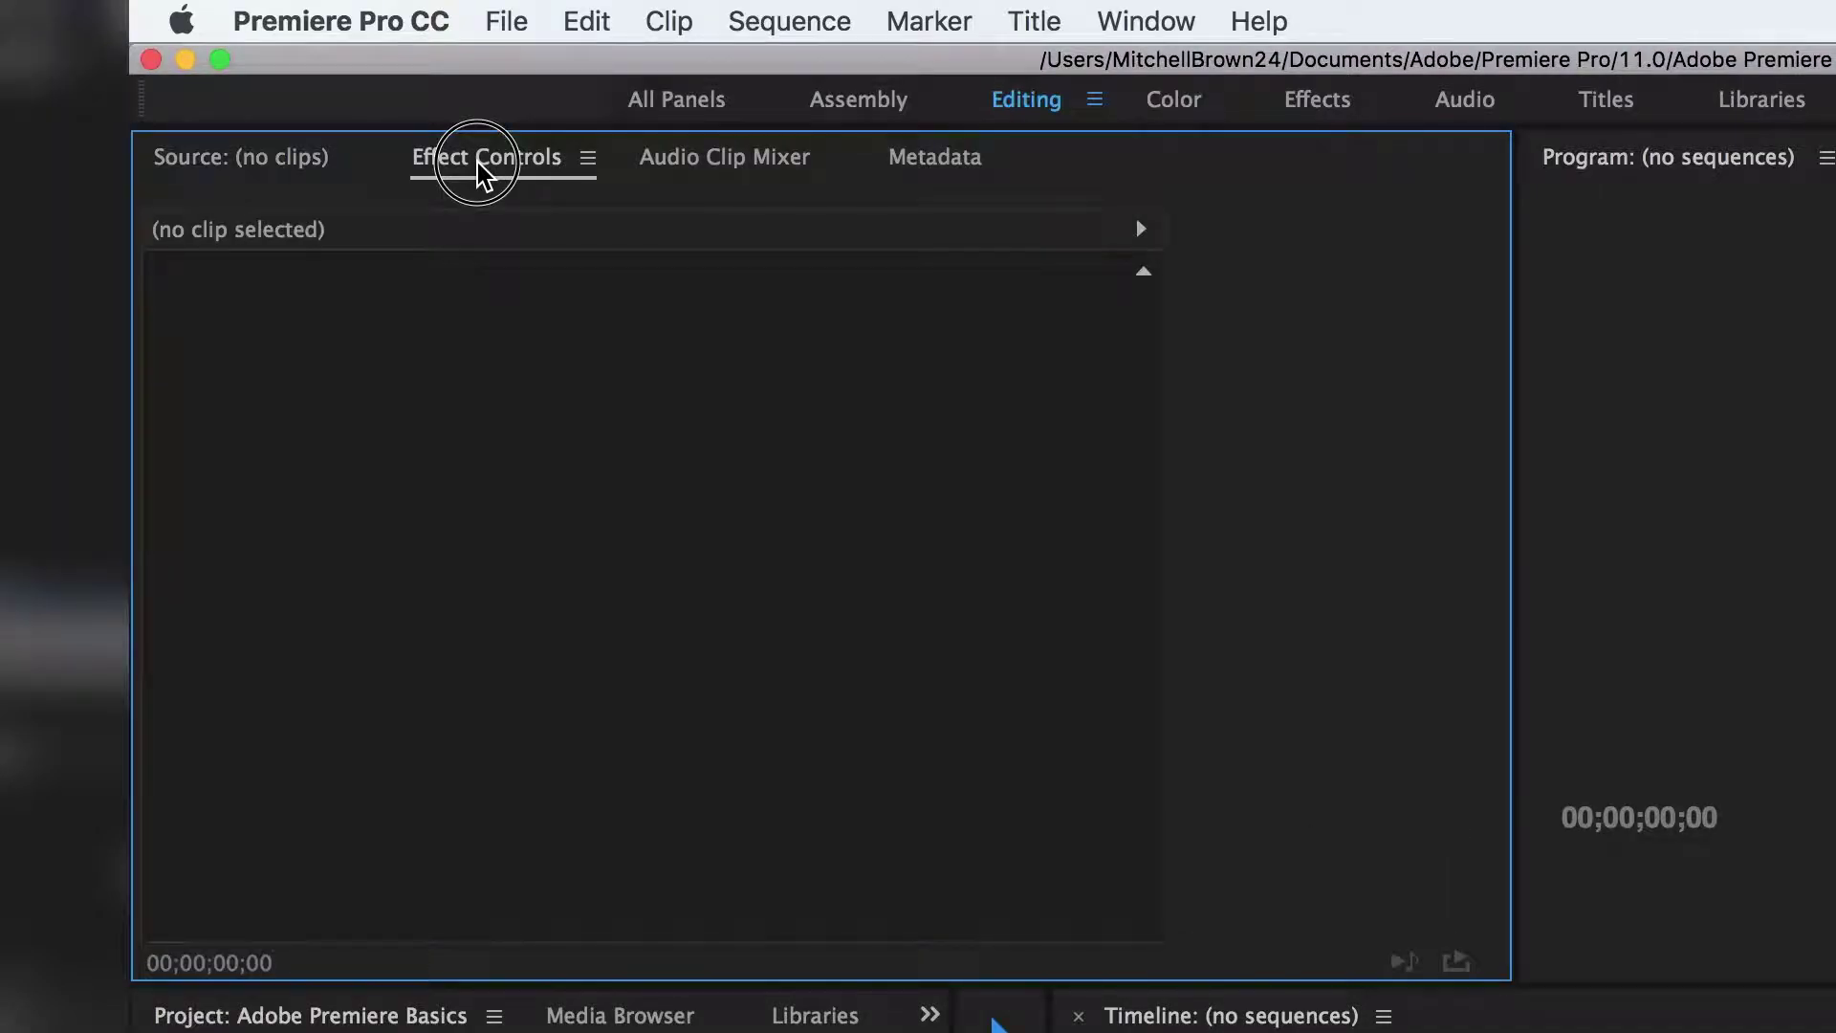
left_click_drag(483, 172, 226, 452)
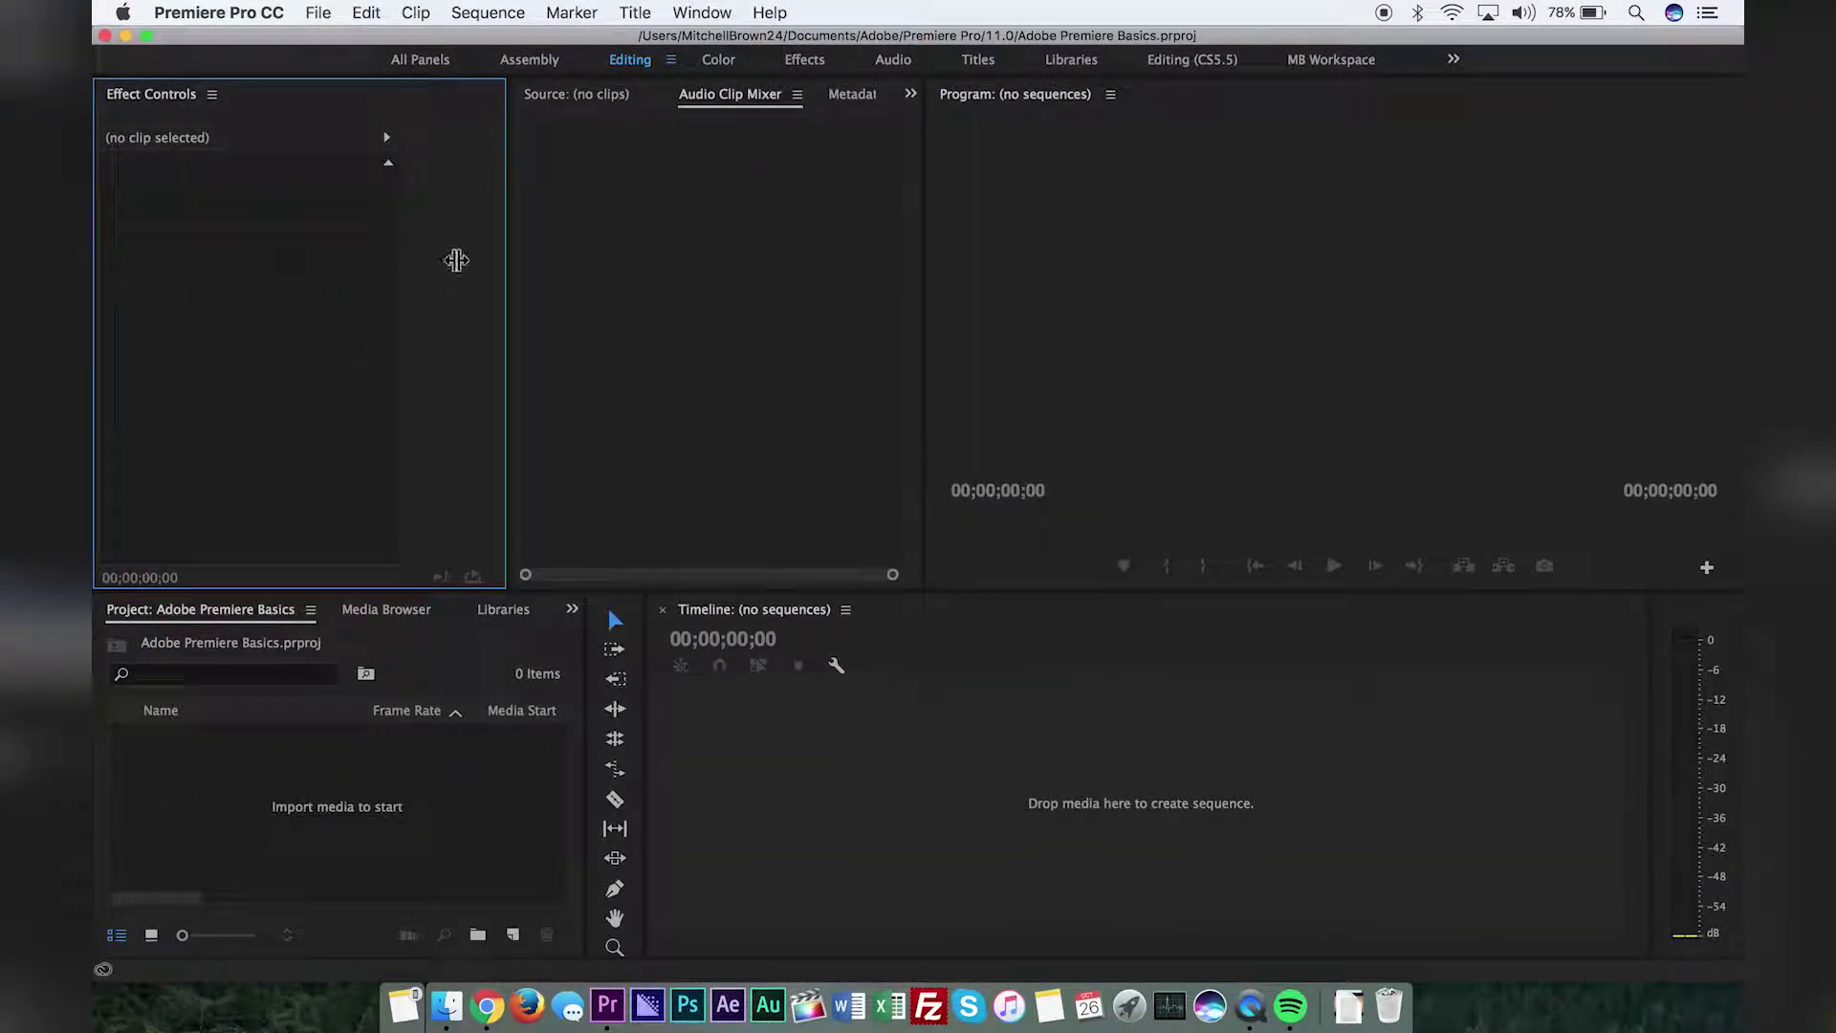
left_click_drag(739, 96, 536, 269)
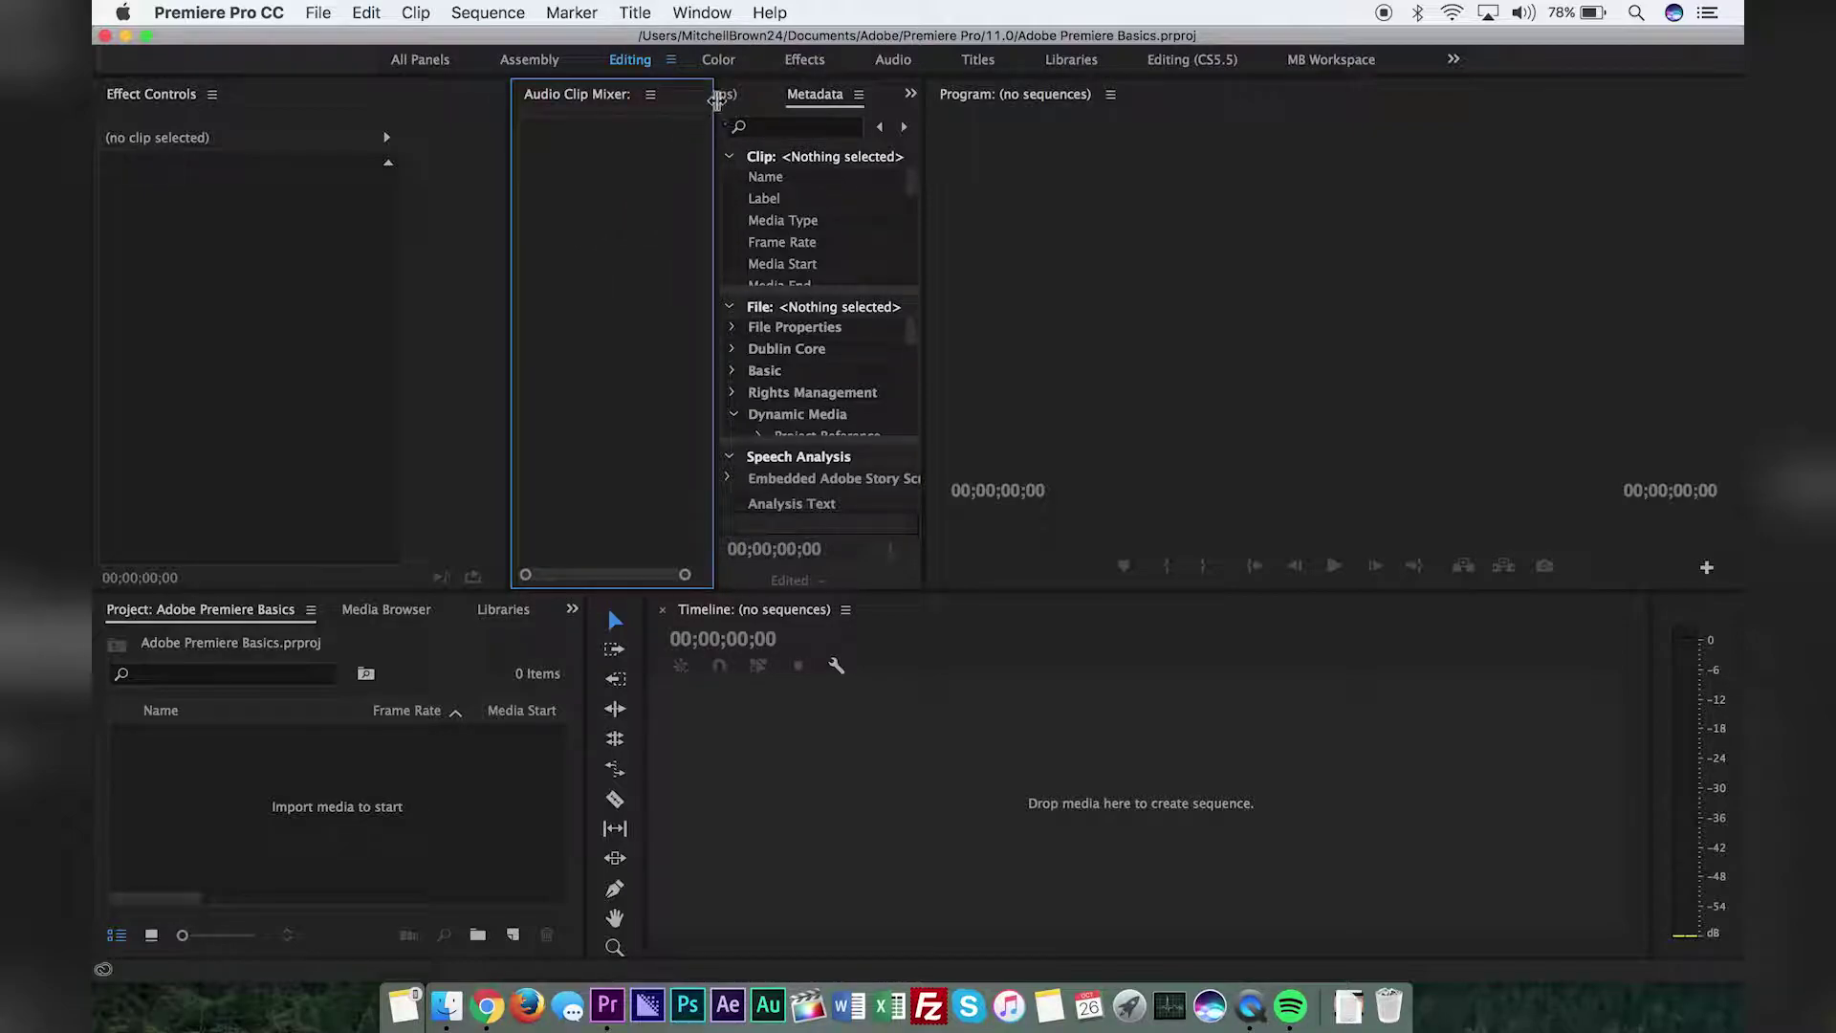
- Show the Source monitor, widen it and the Audio Clip Mixer, and make the timeline area taller
left_click(726, 97)
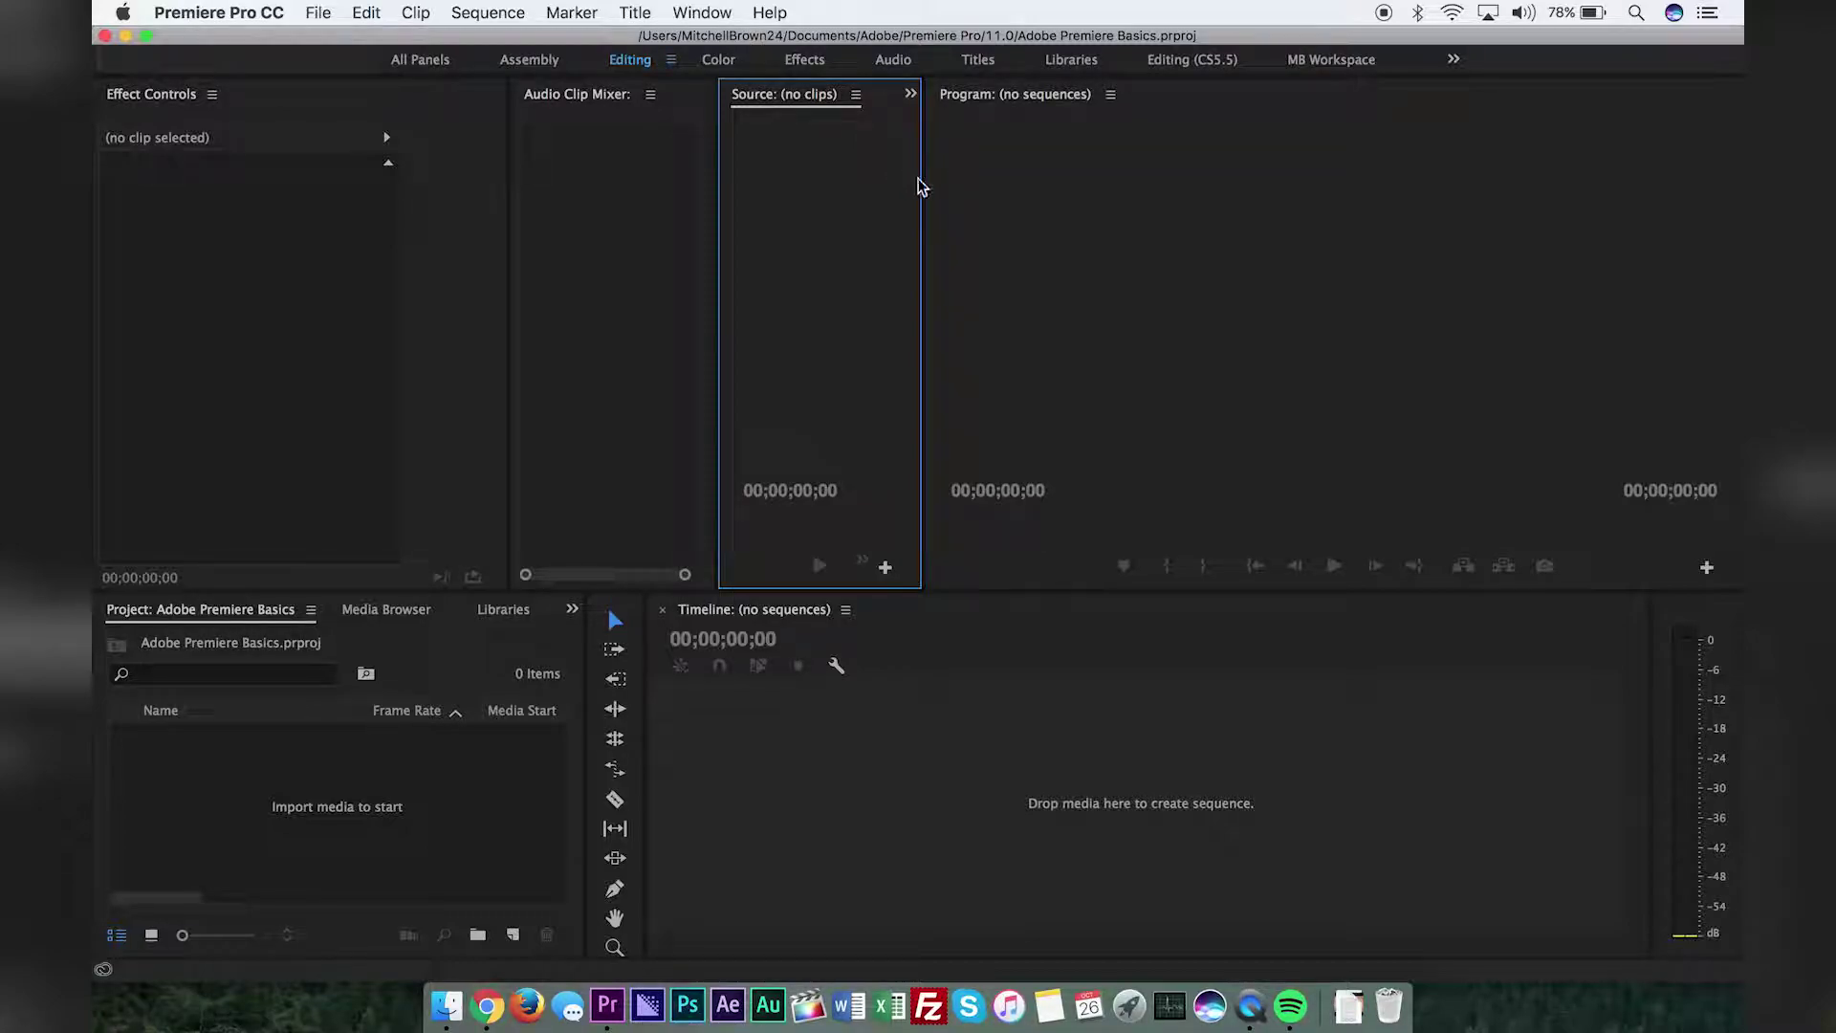
left_click_drag(922, 205, 1263, 226)
left_click_drag(721, 295, 839, 296)
left_click_drag(904, 591, 903, 514)
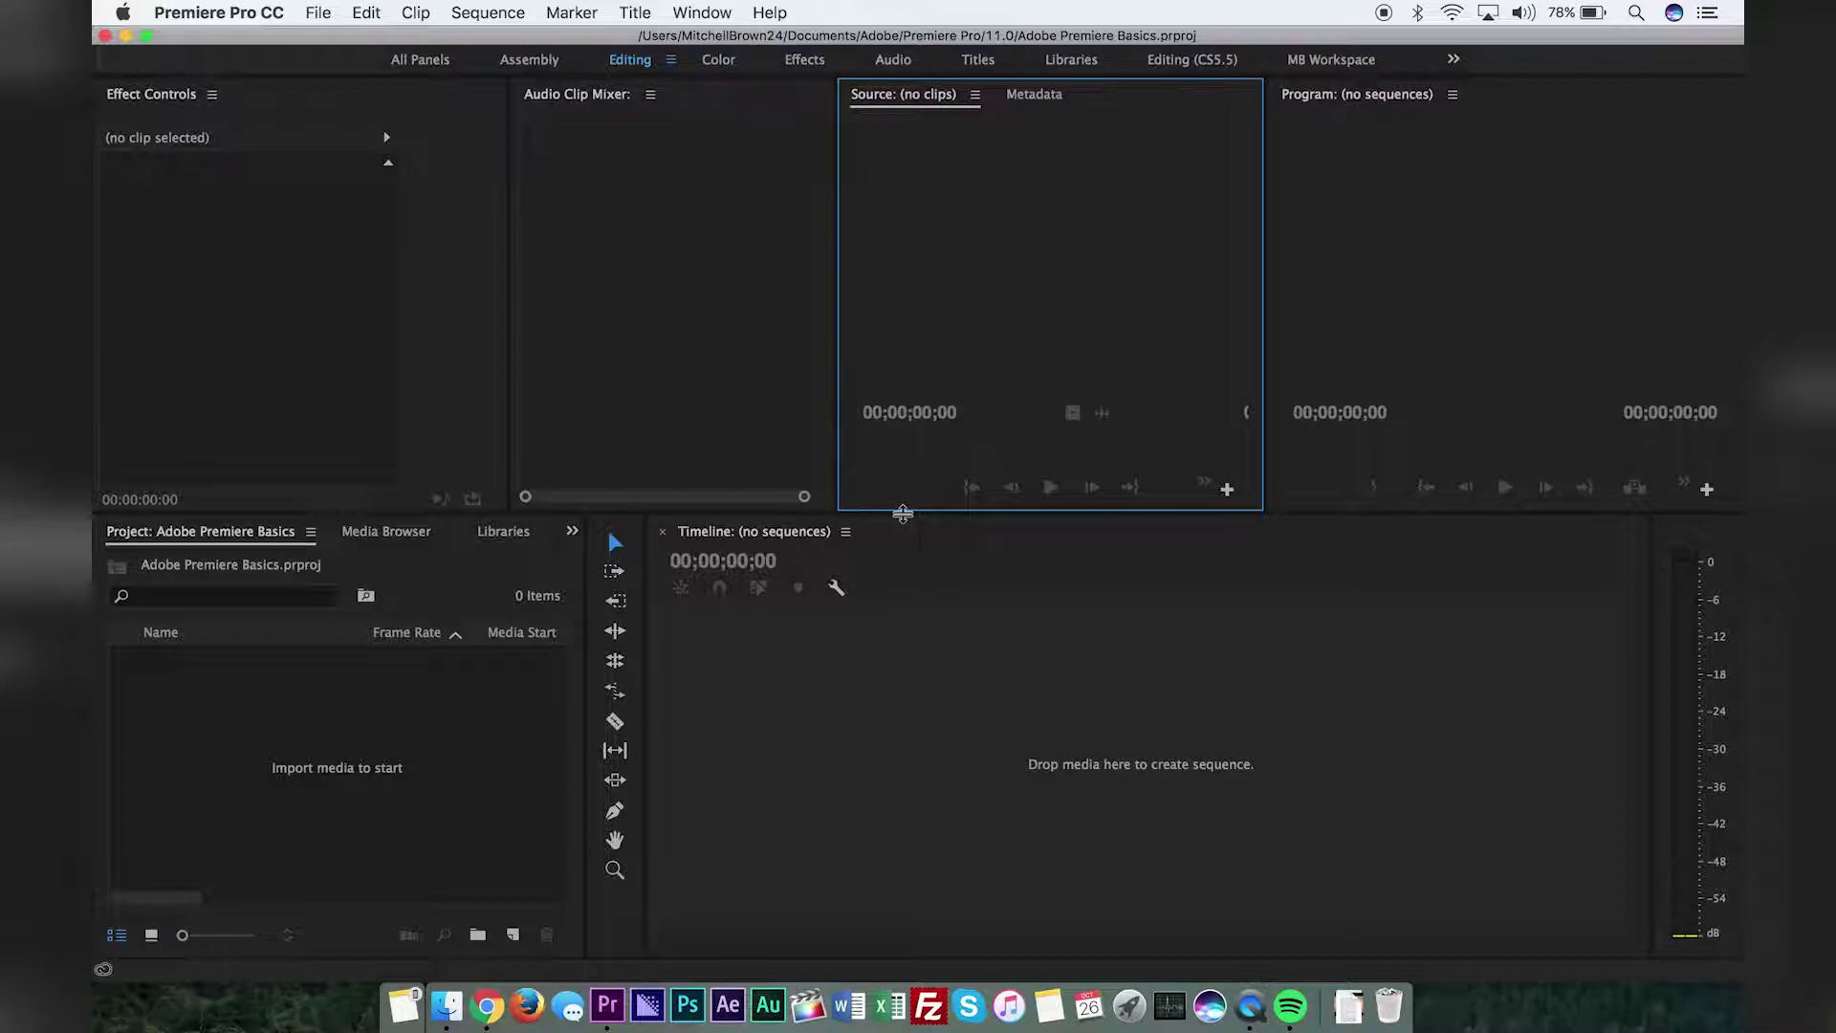
- Import "Lavalier Microphone Basics - draft v1 - 10.06.17.mp4" from the Desktop into the project
left_click(318, 11)
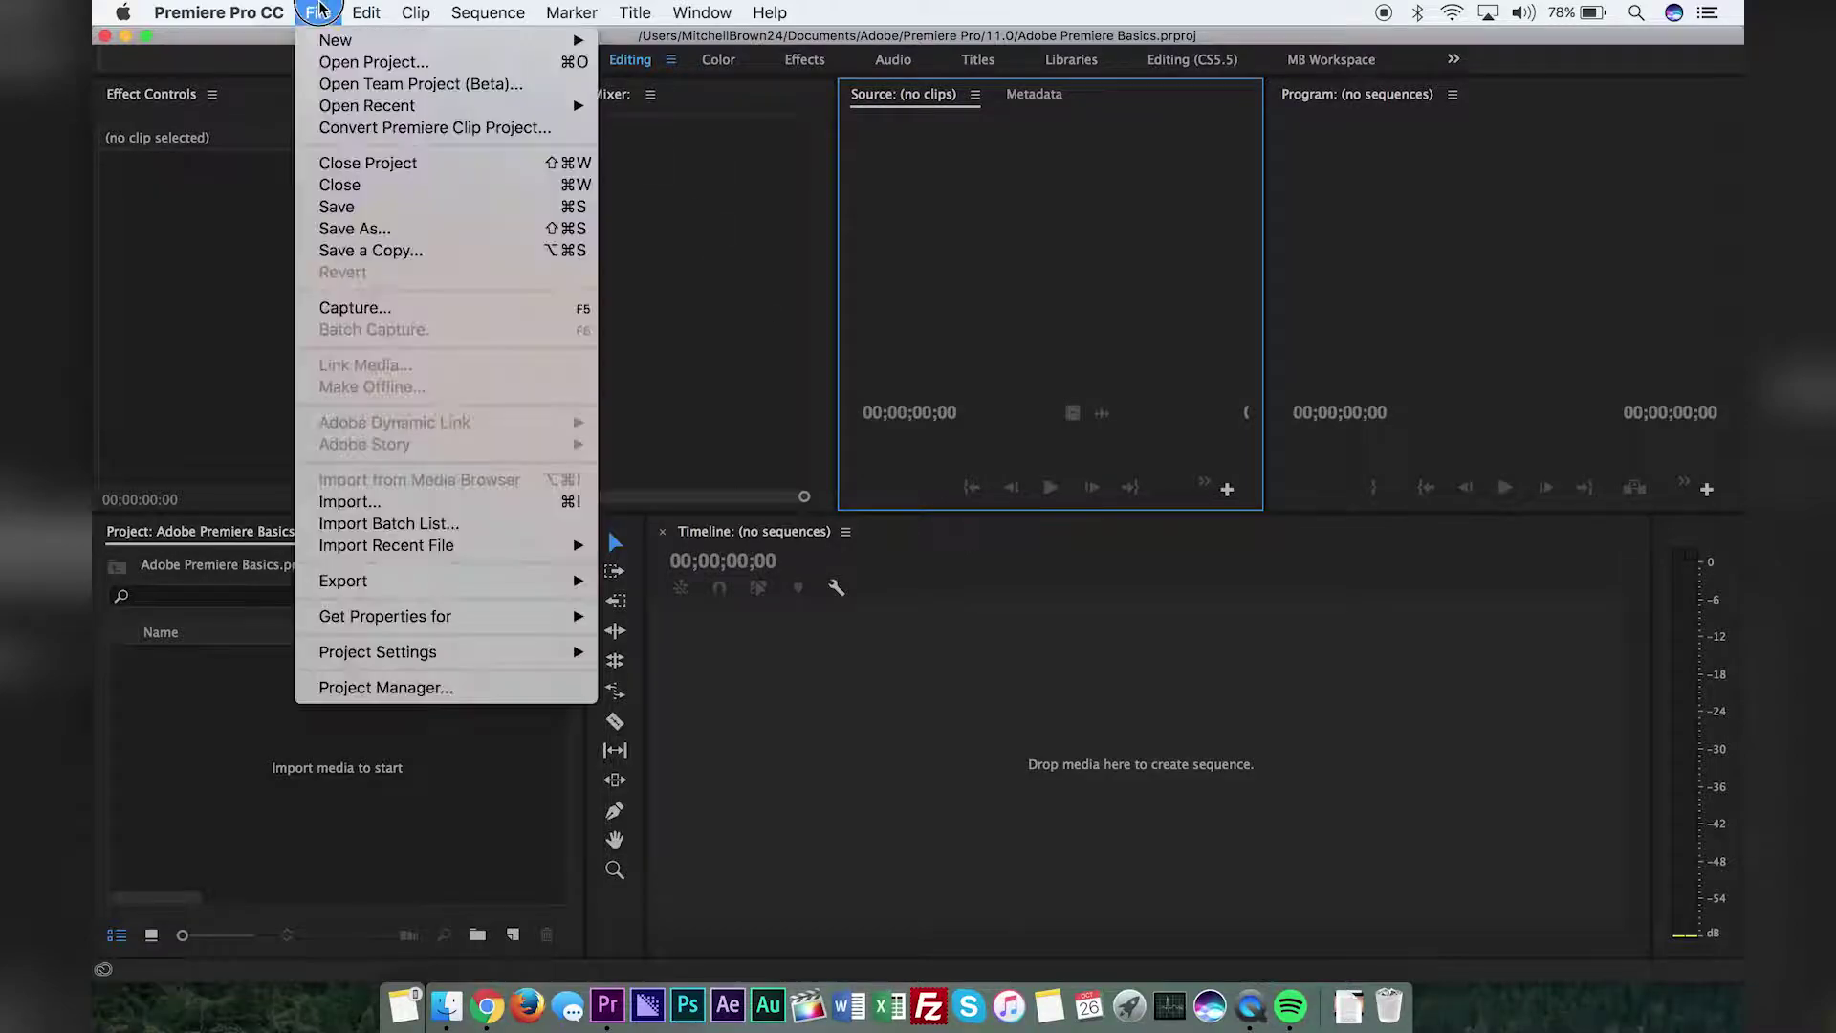
left_click(454, 511)
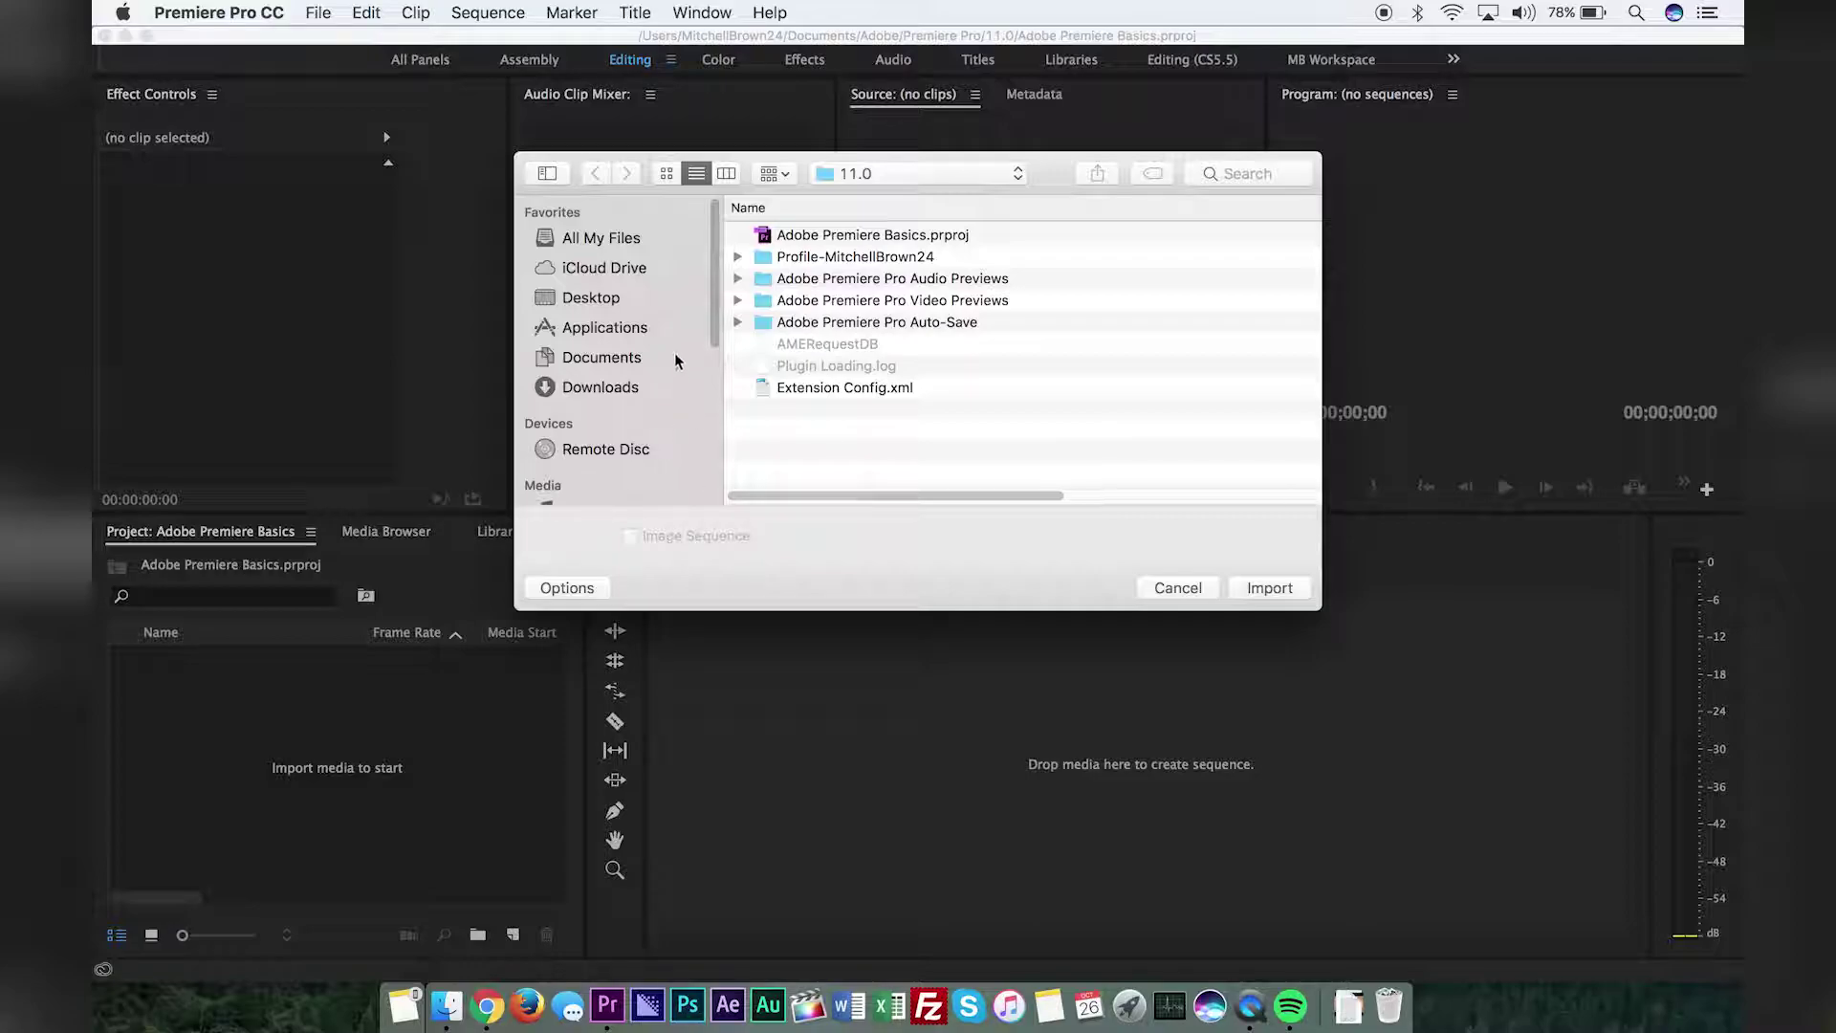
left_click(650, 301)
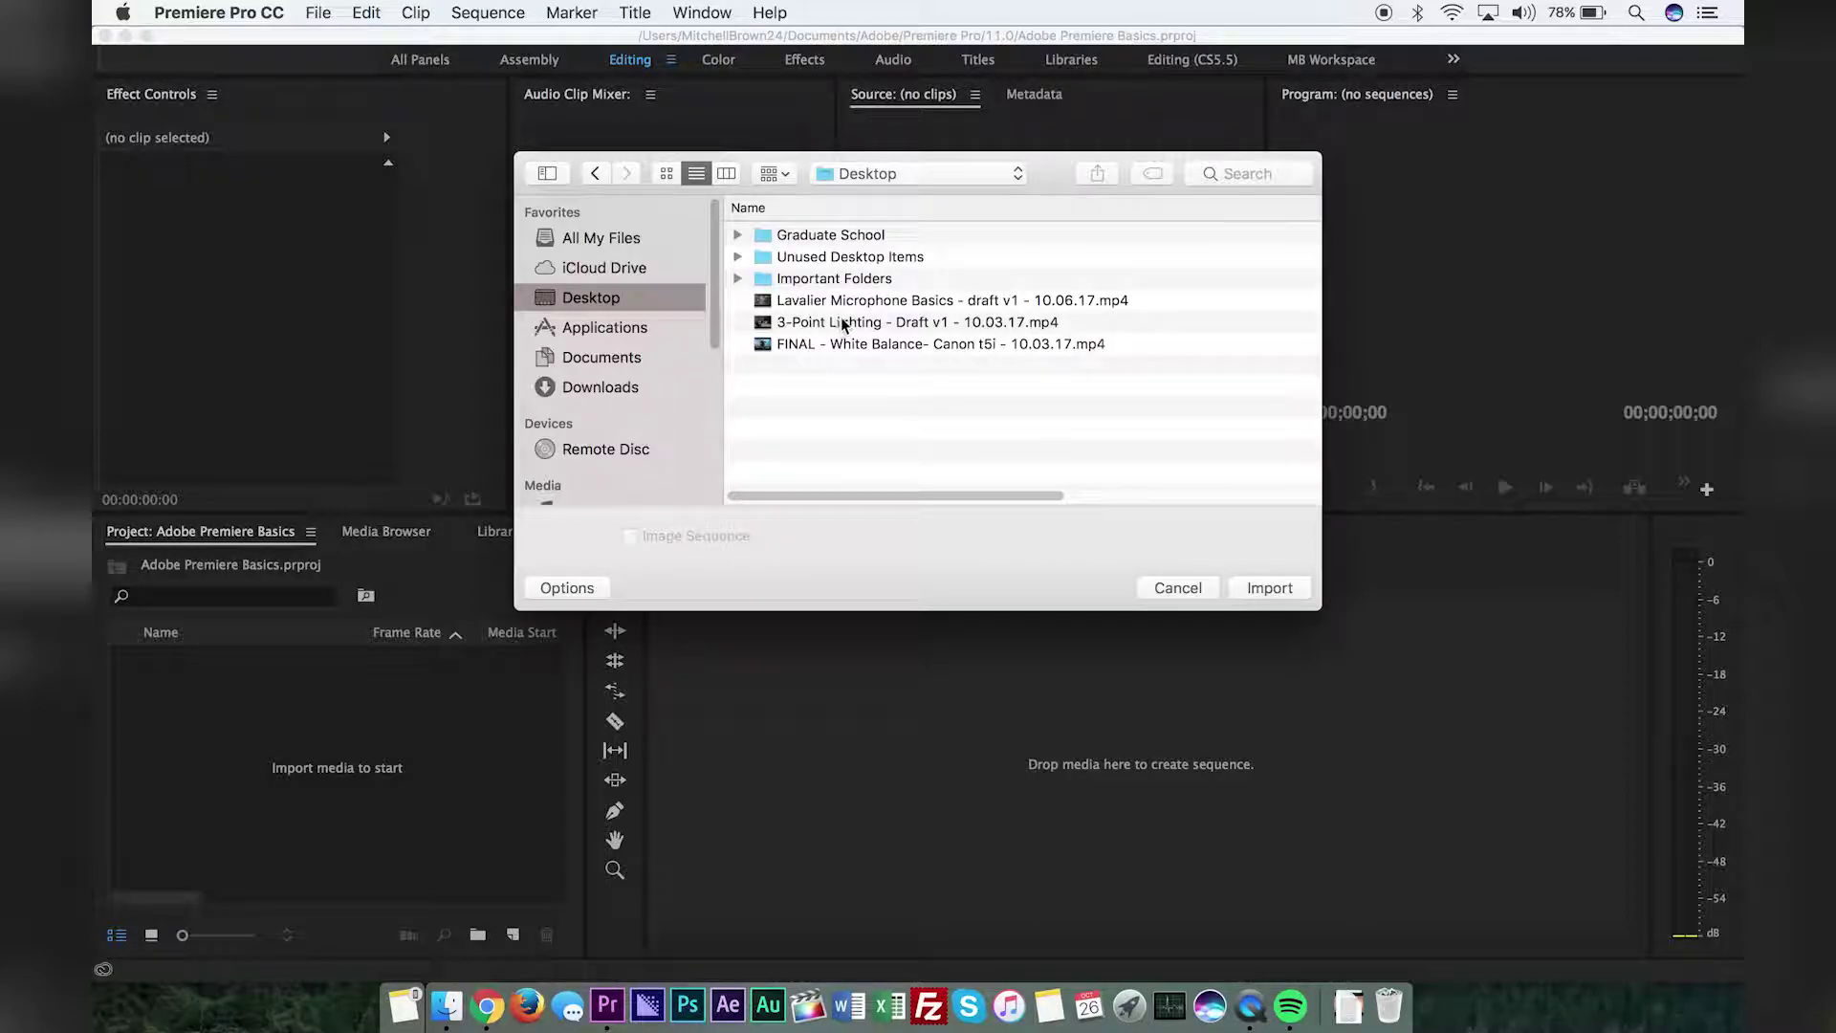
left_click(847, 302)
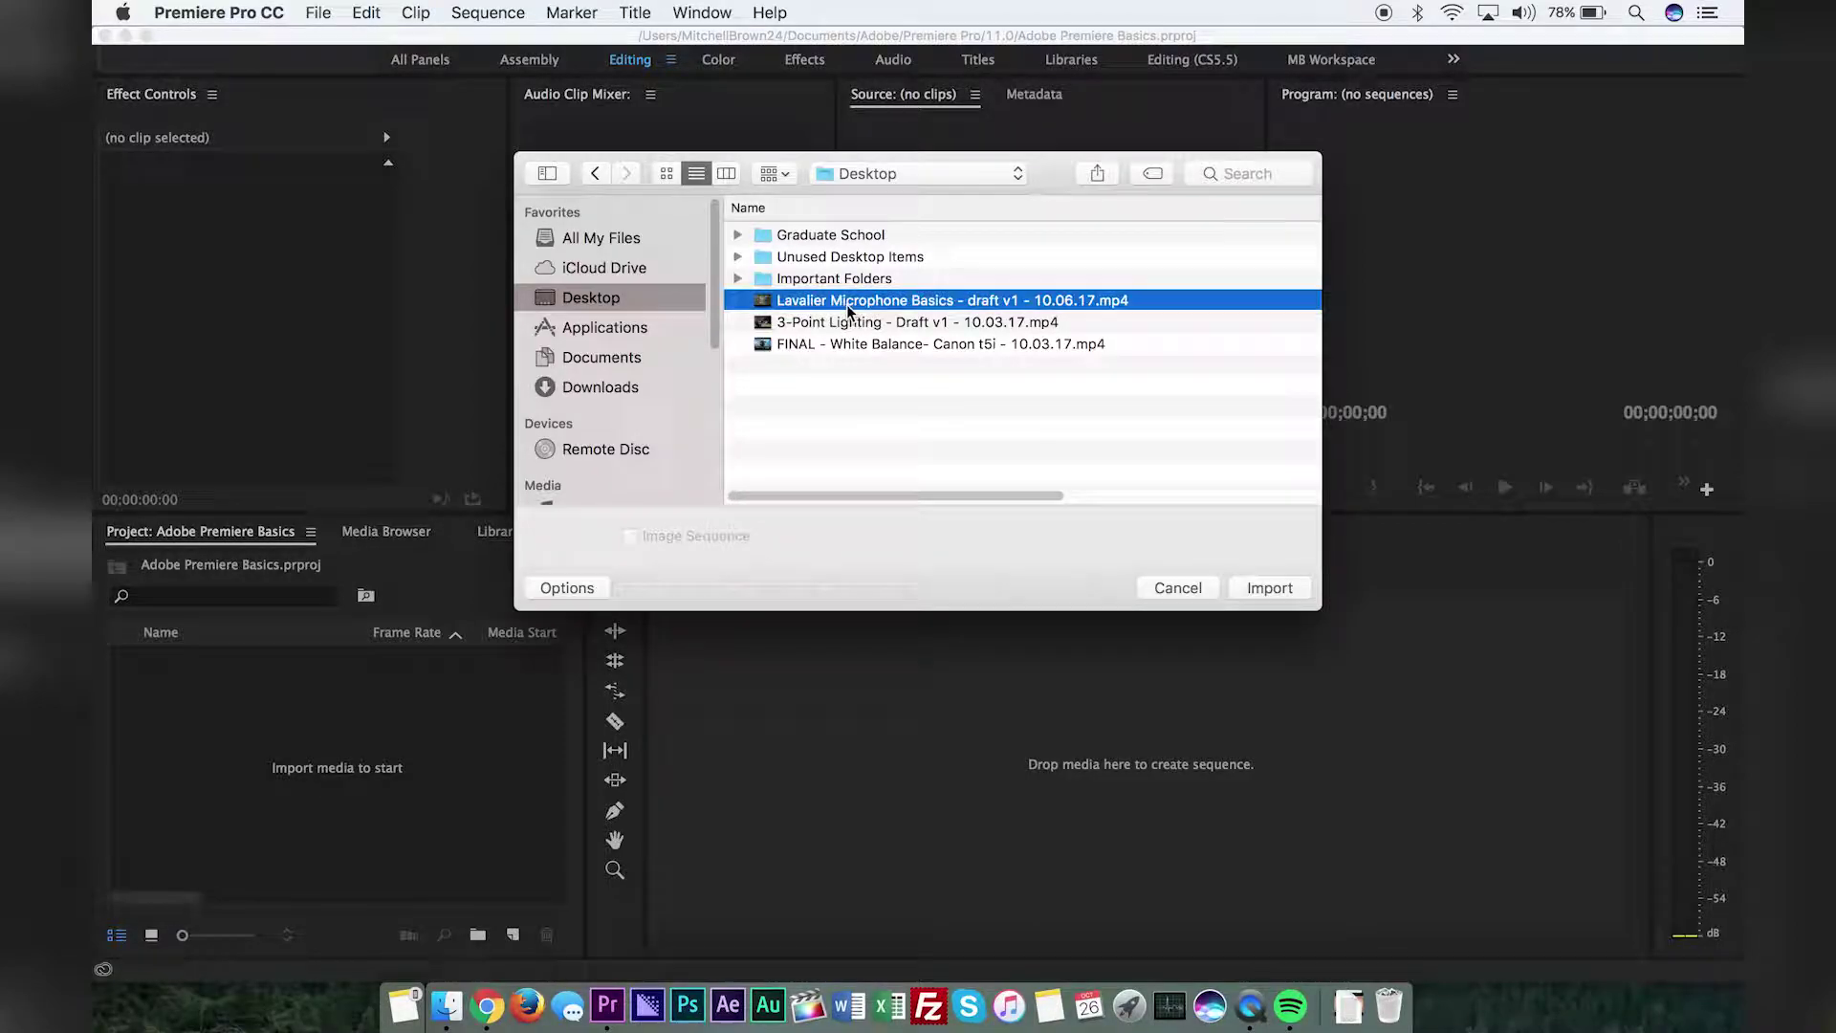
left_click(1294, 589)
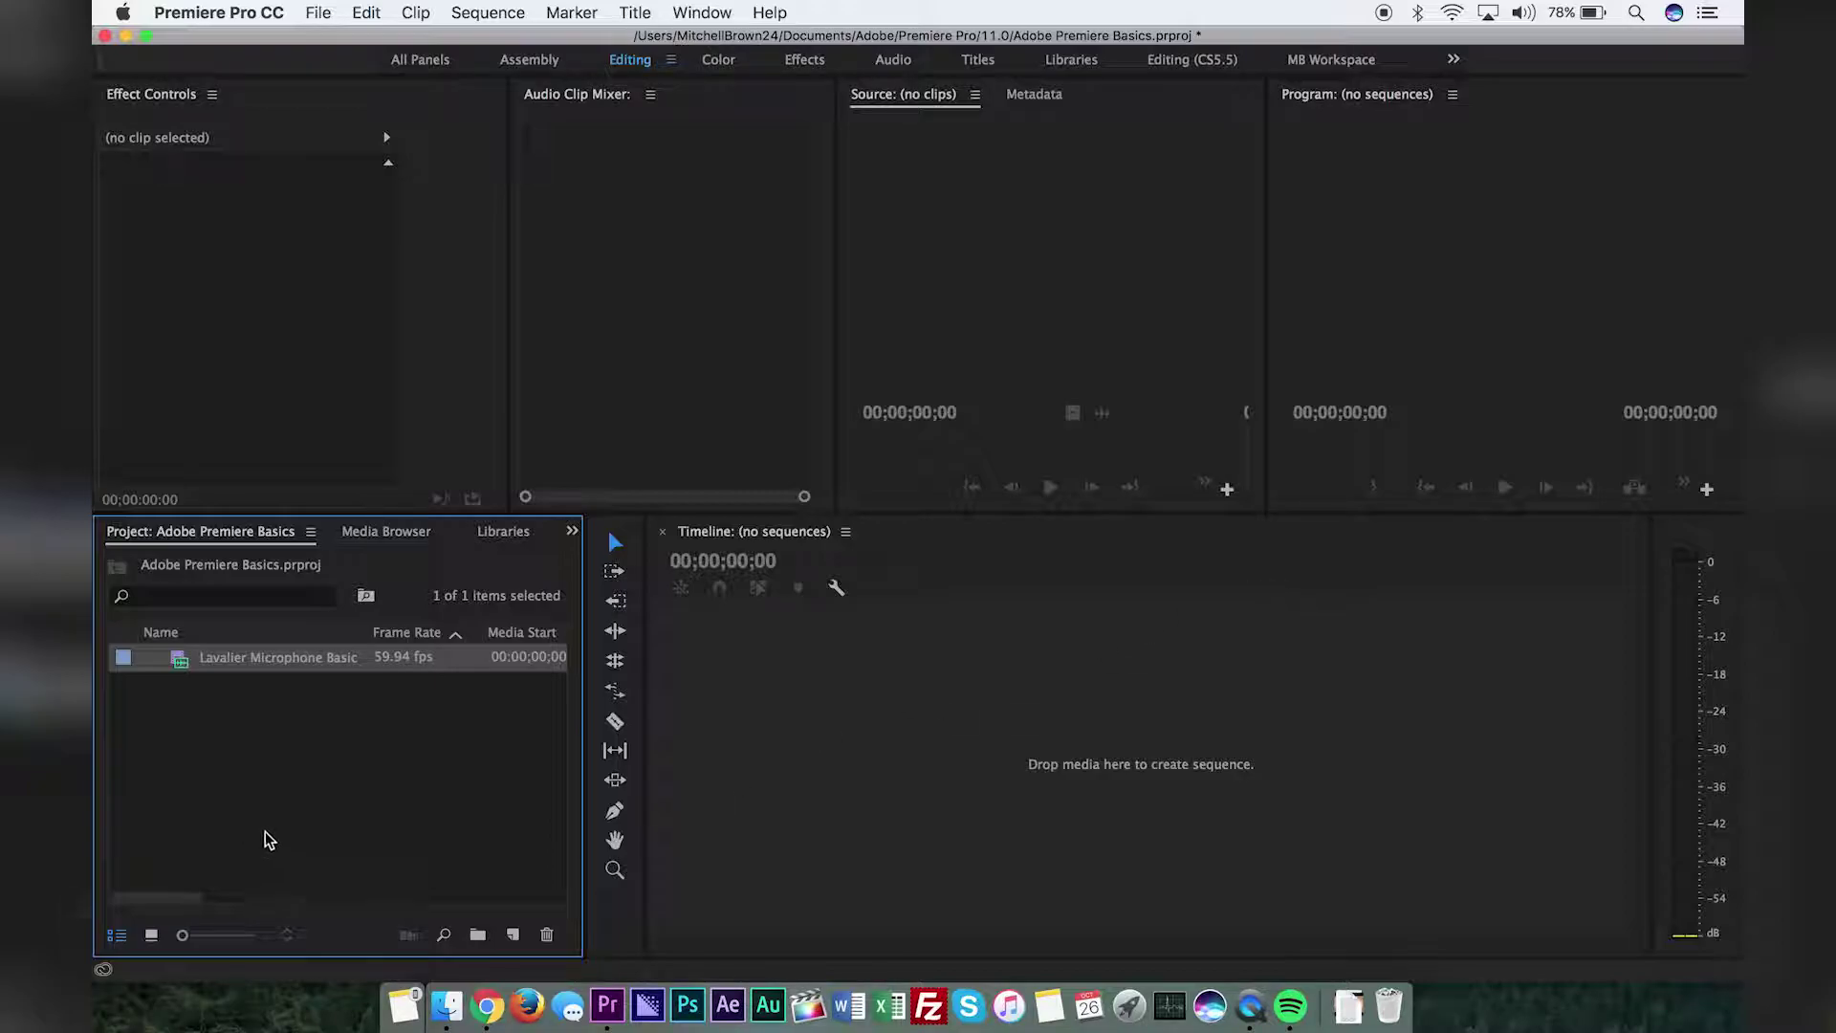
- Import "3-Point Lighting - Draft v1 - 10.03.17.mp4" from the Desktop and create a sequence from it in the empty timeline
double_click(316, 767)
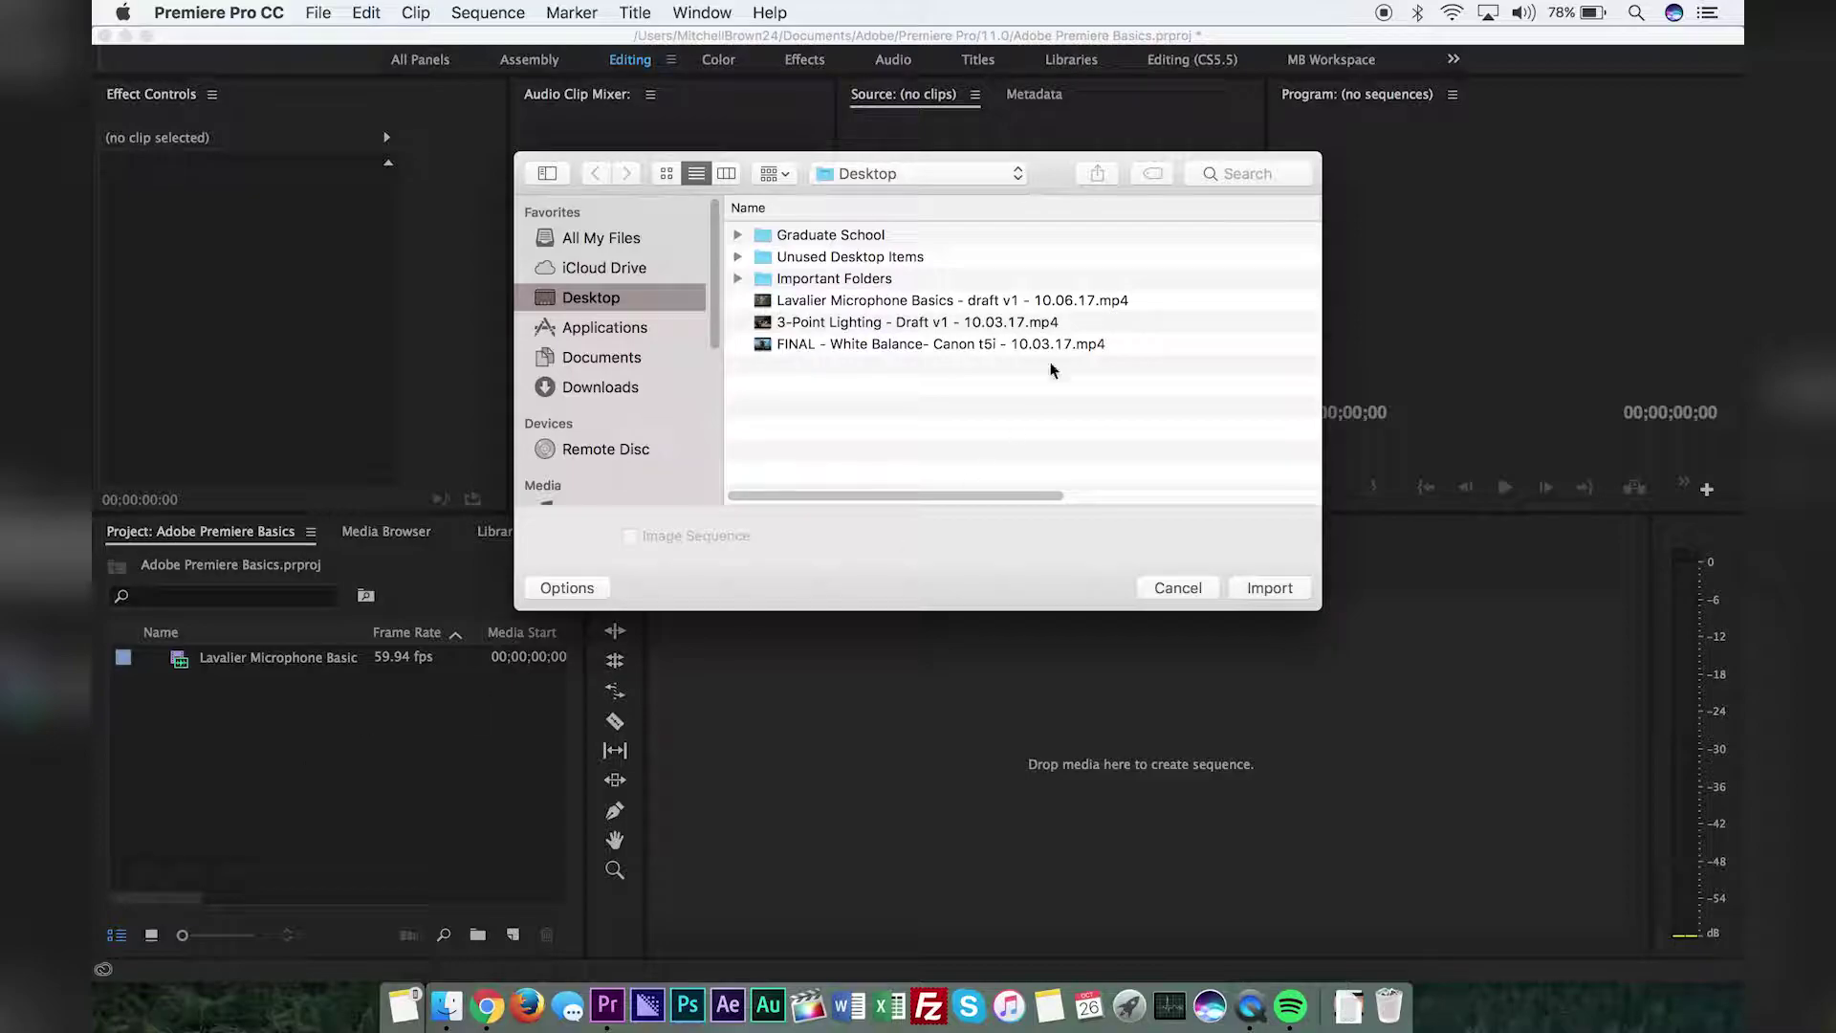
left_click(1035, 319)
left_click(1263, 589)
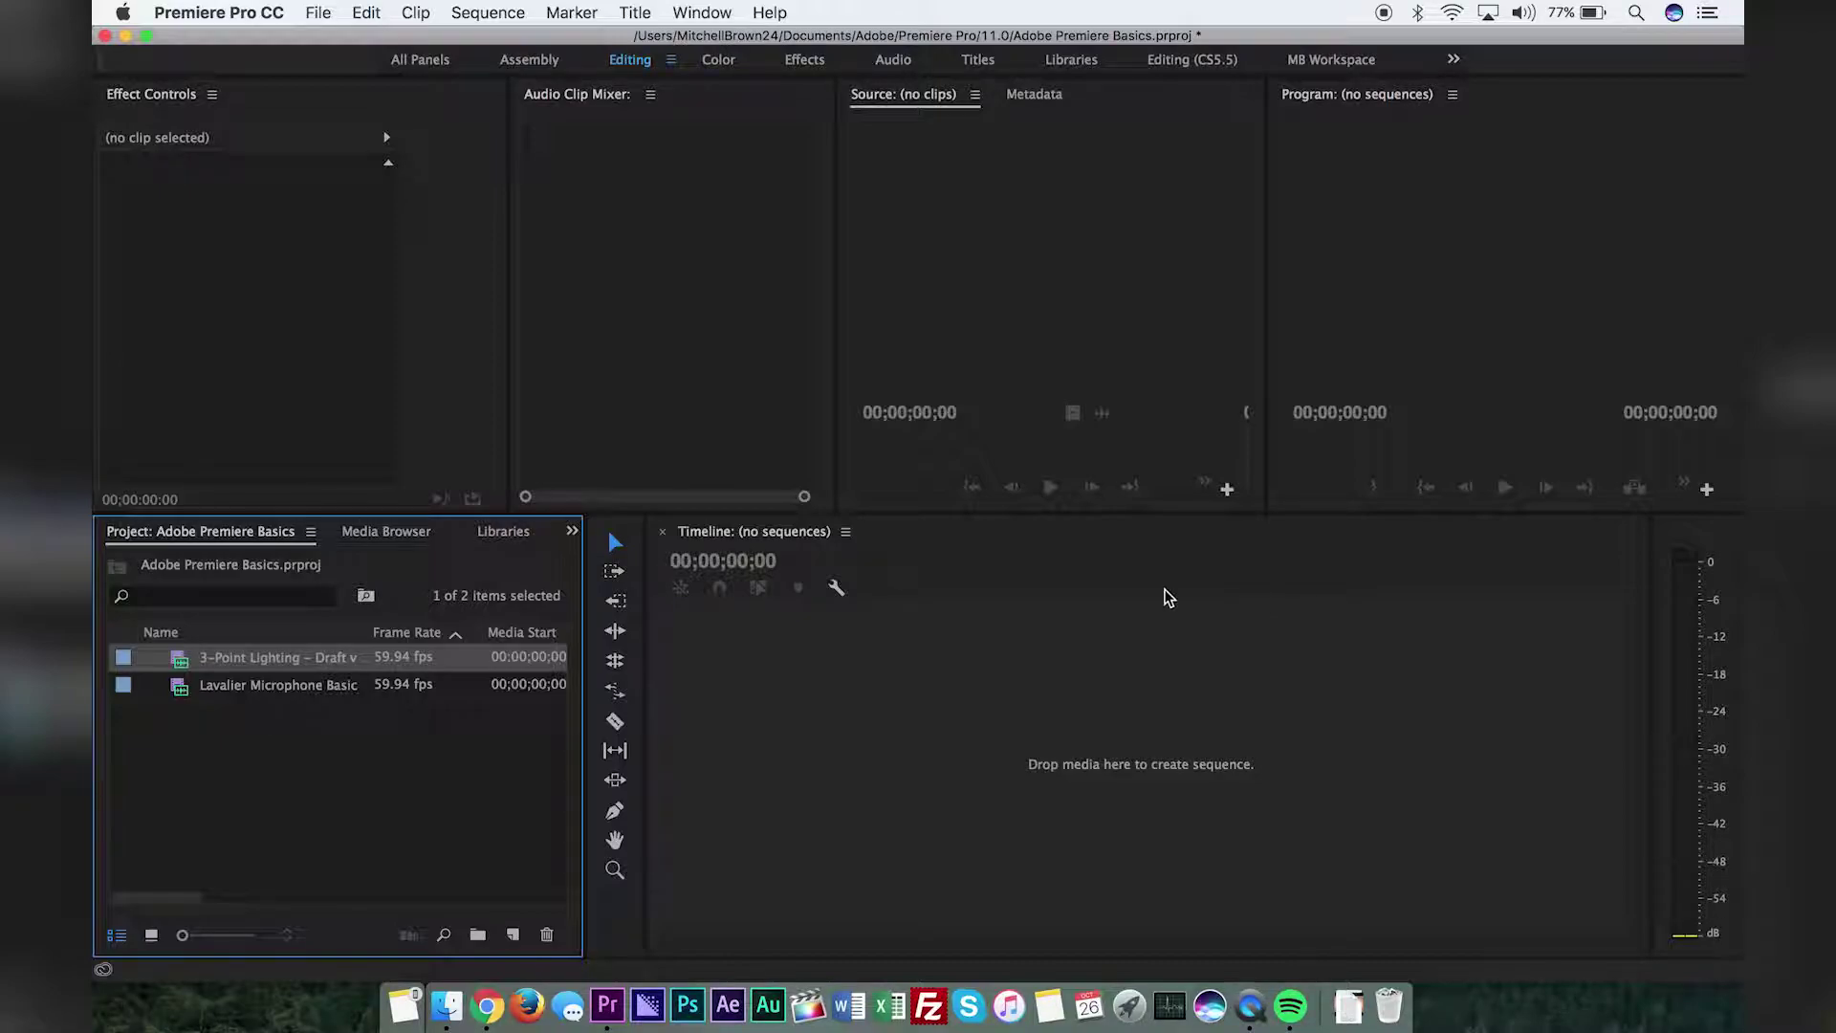
left_click_drag(274, 661, 977, 723)
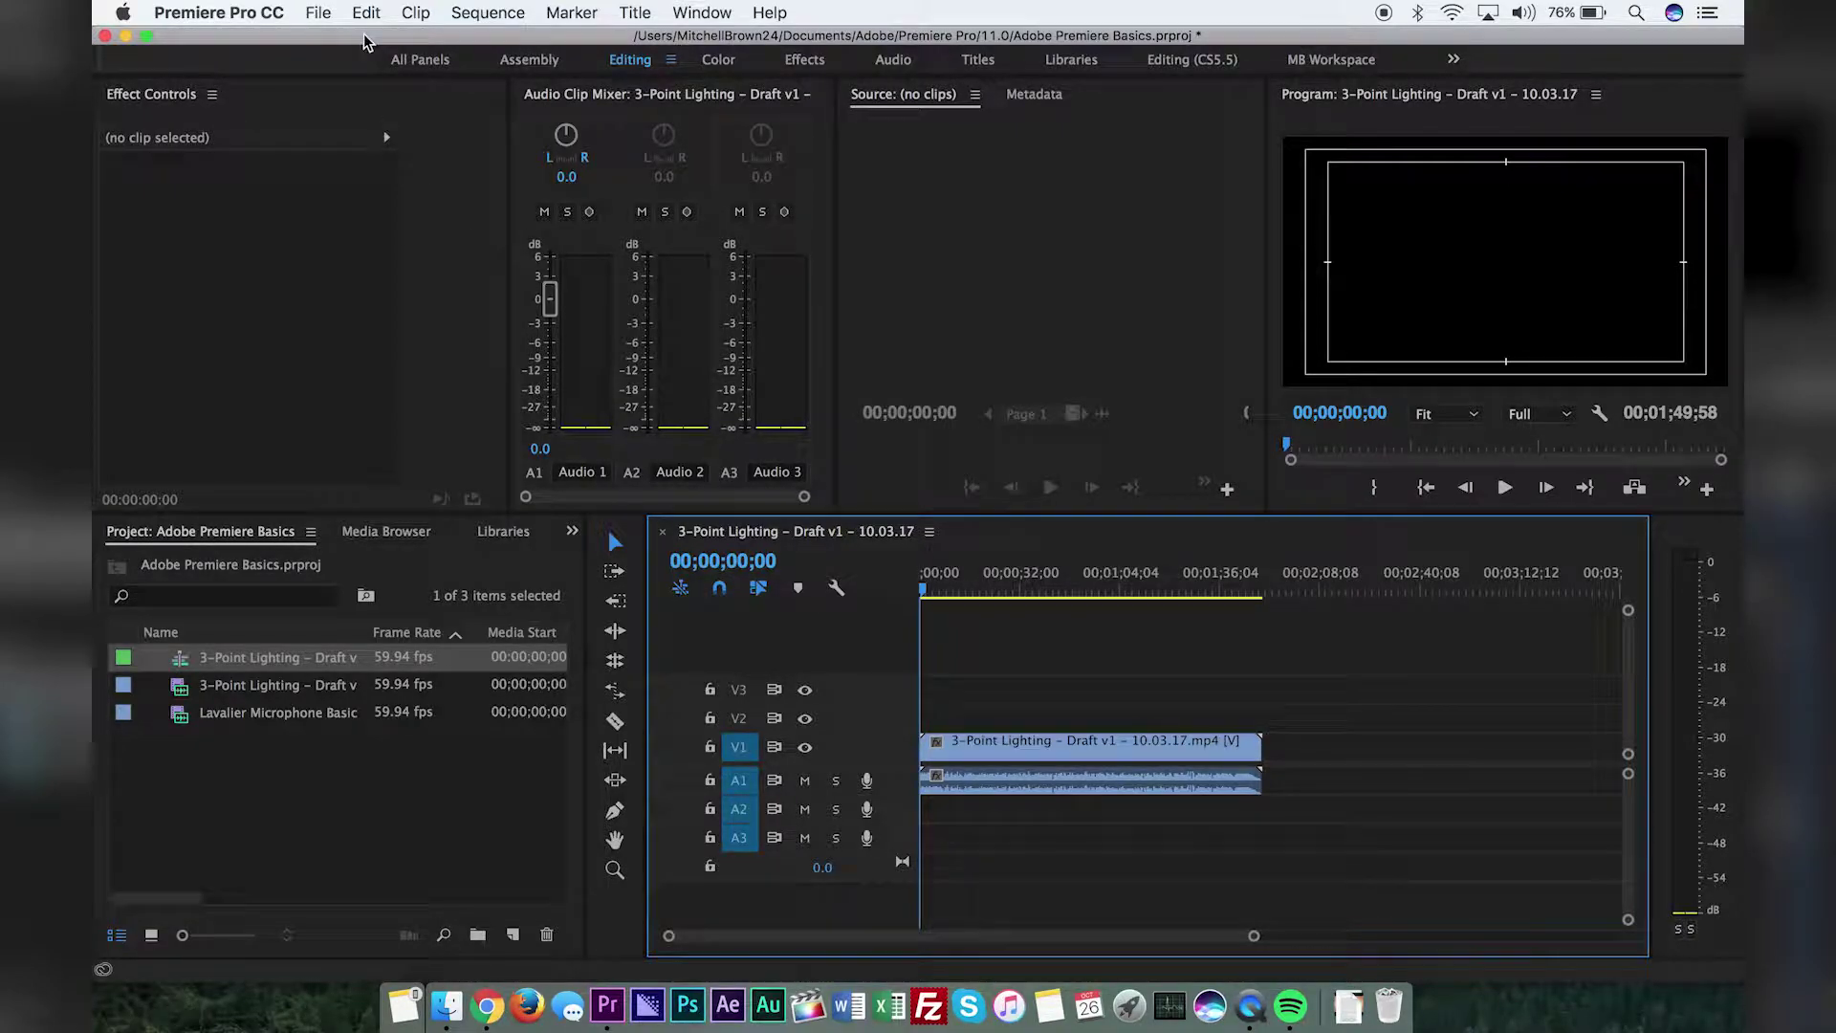
- Create a new sequence named "Adobe Premiere Basics" with the AVCHD 1080p30 preset
left_click(319, 13)
mouse_move(585, 40)
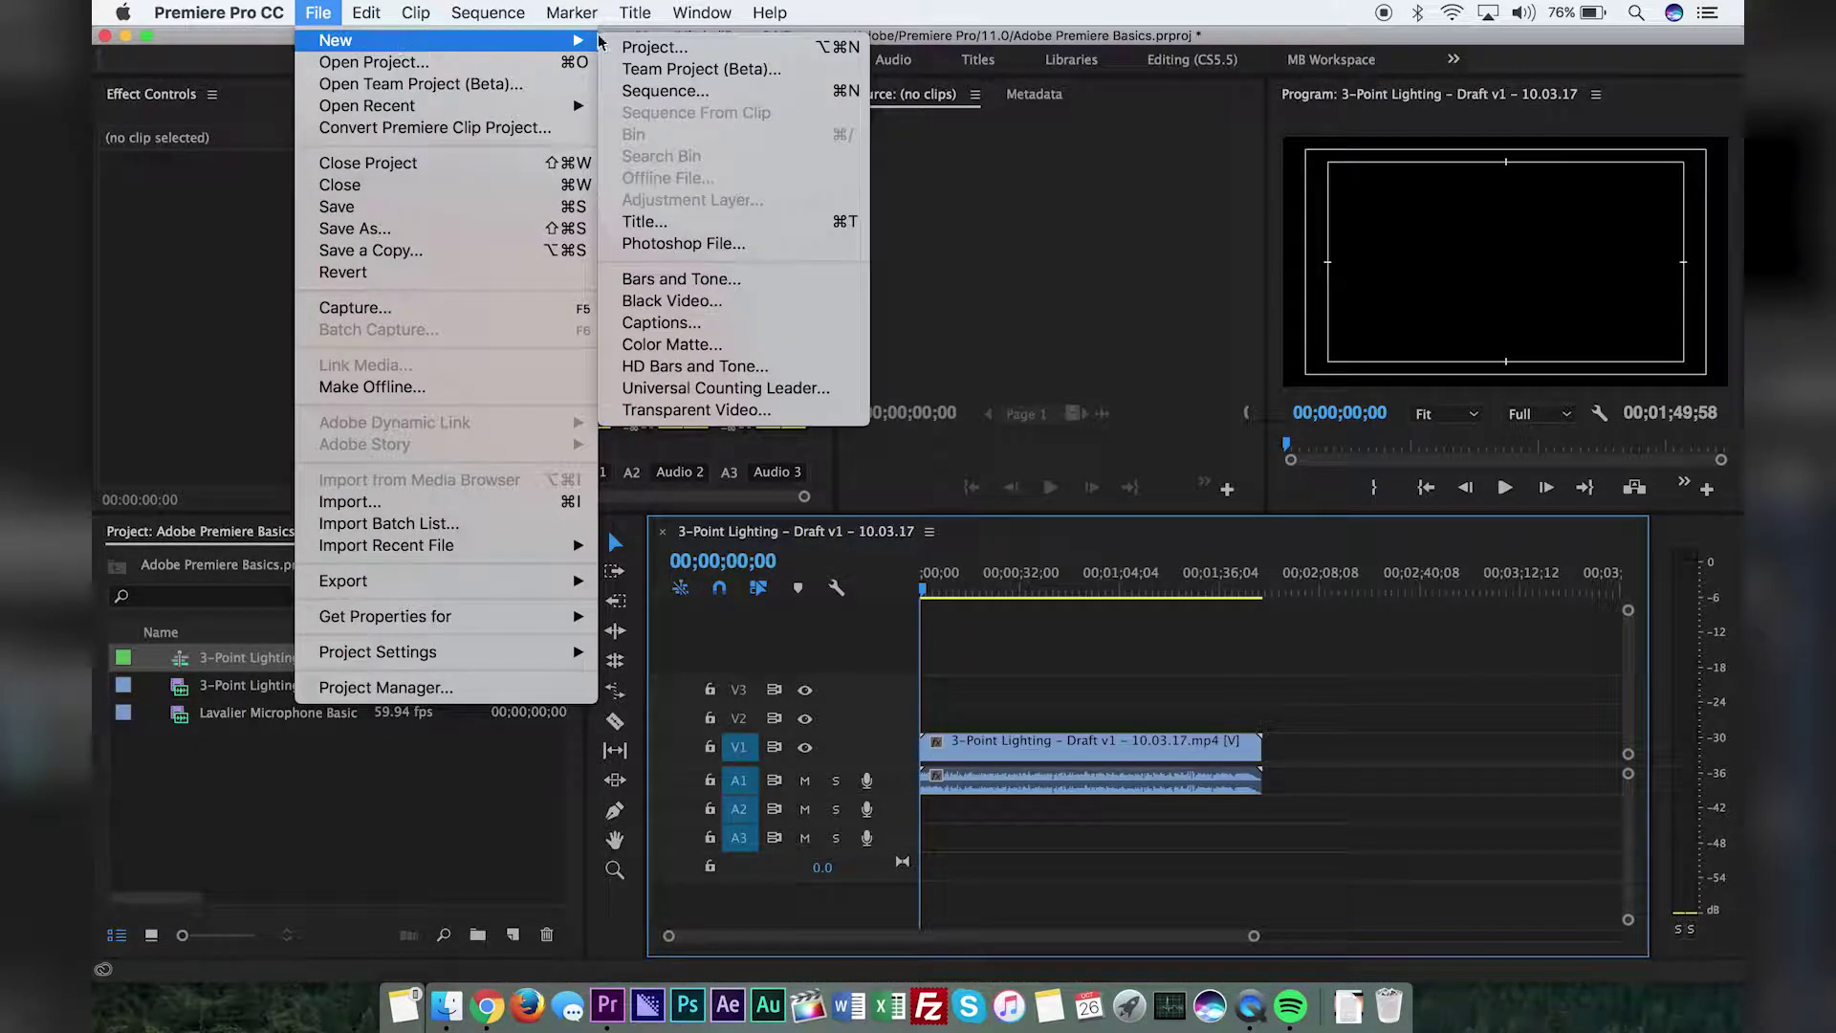
left_click(697, 96)
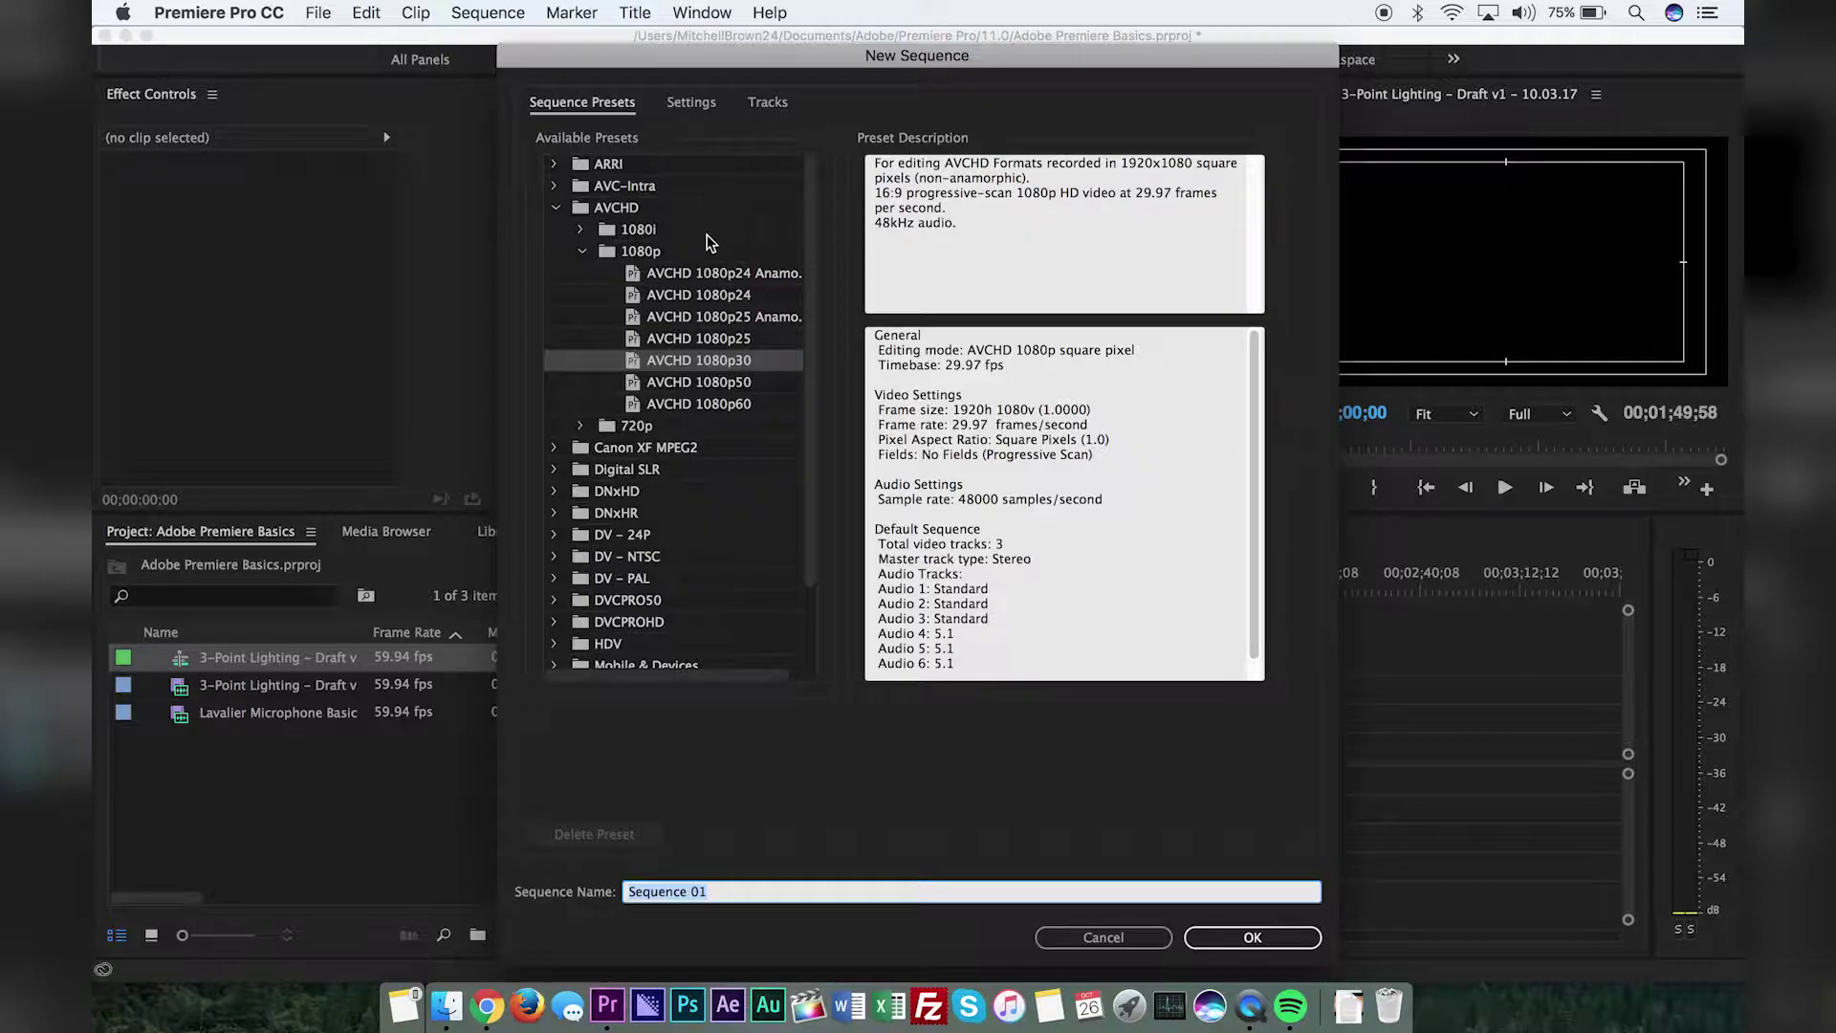
left_click(749, 367)
left_click_drag(725, 893, 597, 895)
type("Adobe Premiere Basics")
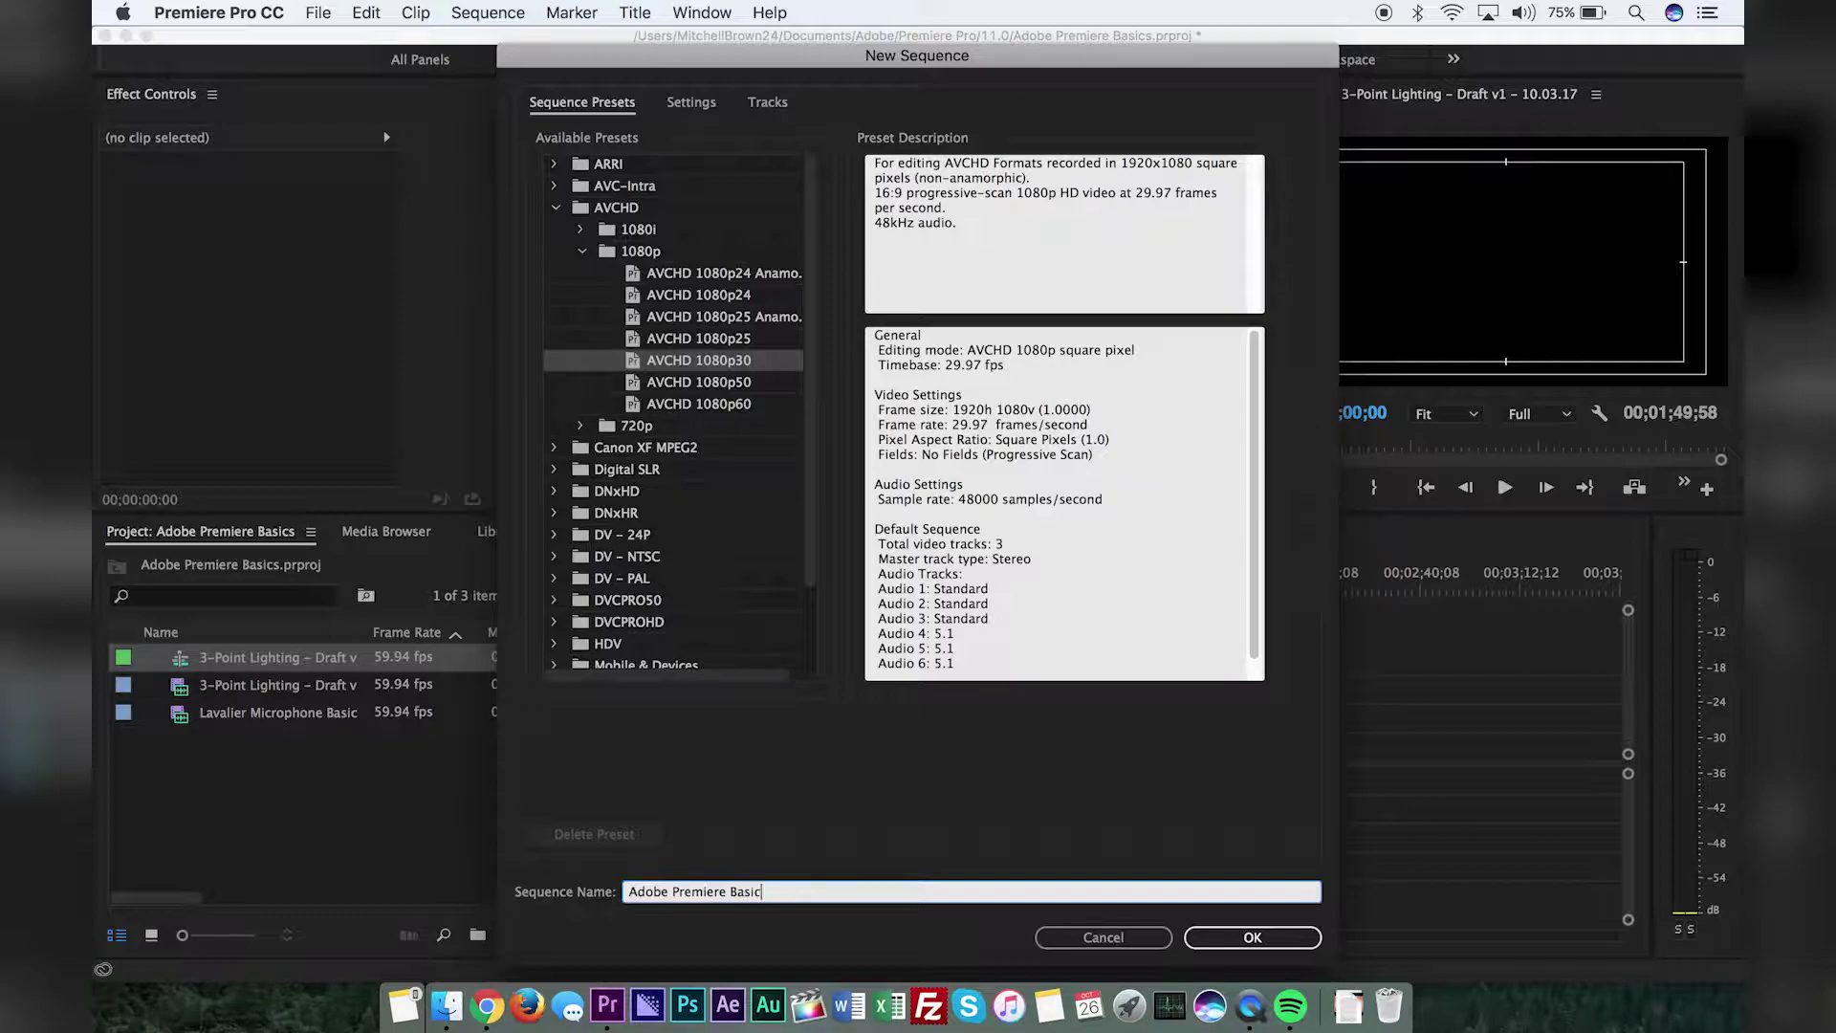
key("Return")
- Place the 3-Point Lighting clip at the start of V1 and A1 in the new sequence, keeping the existing sequence settings
left_click(238, 784)
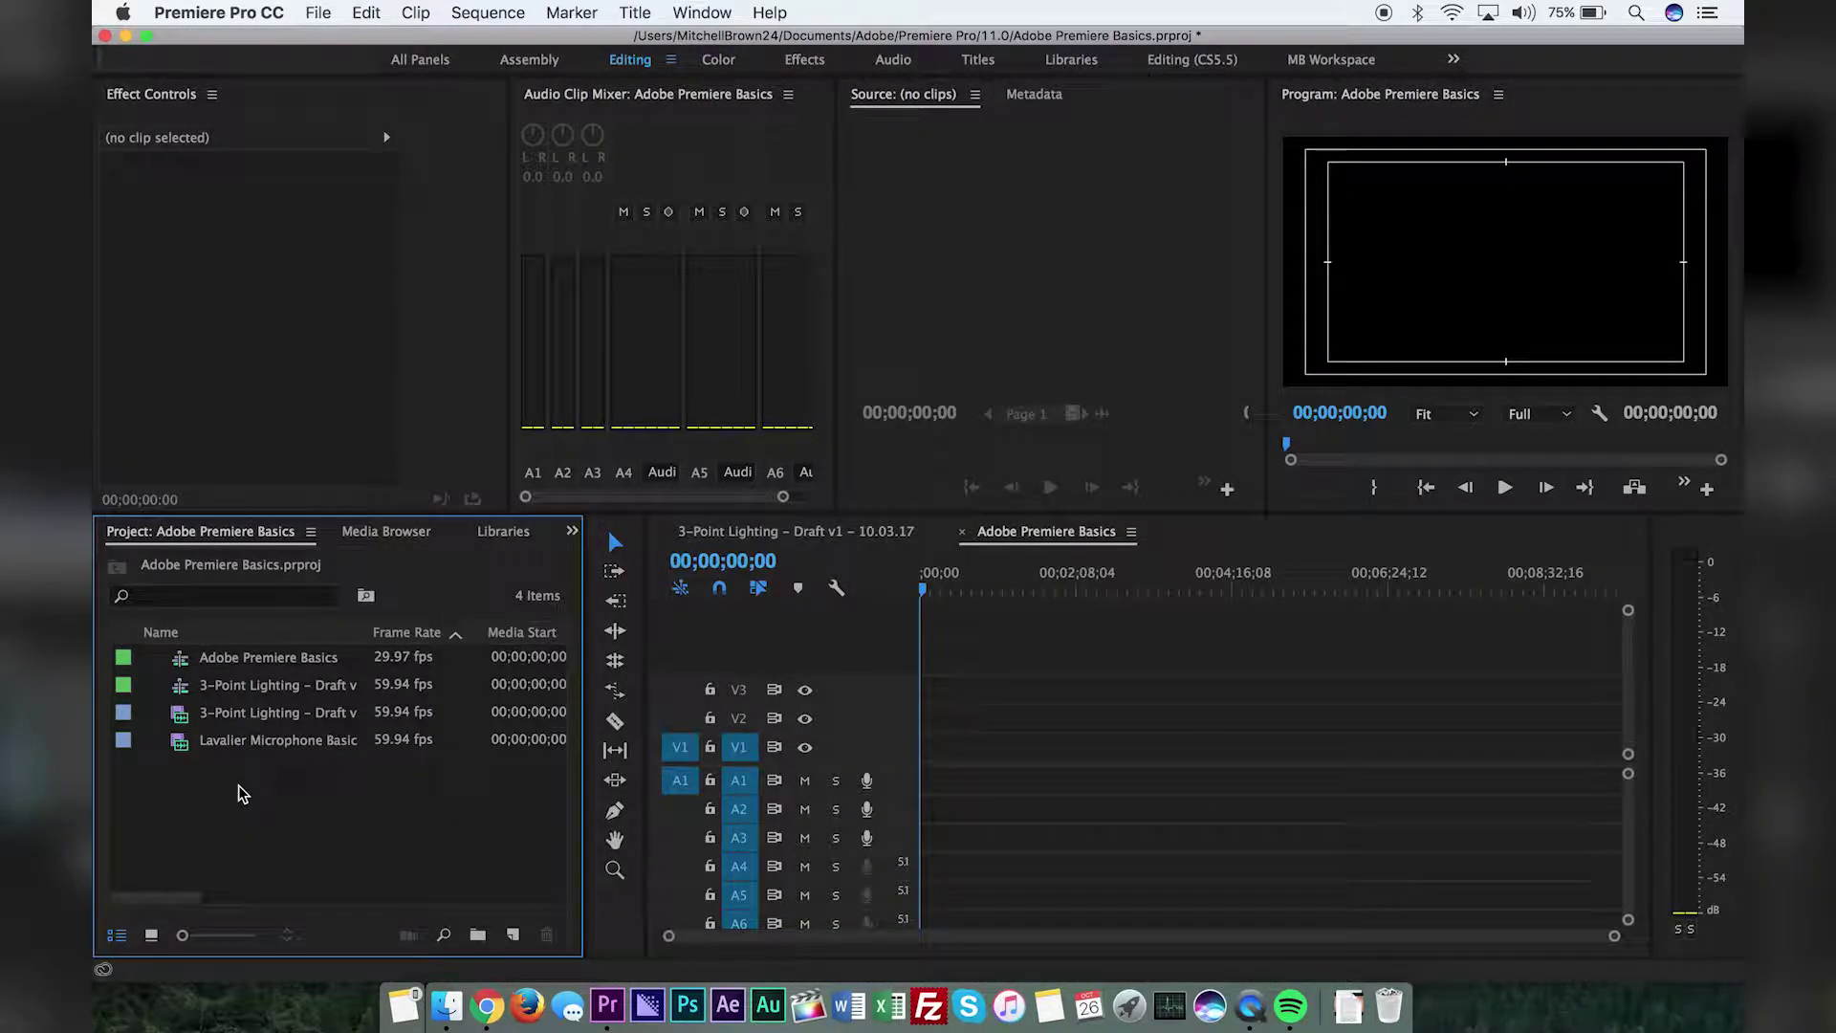
left_click_drag(245, 712, 918, 759)
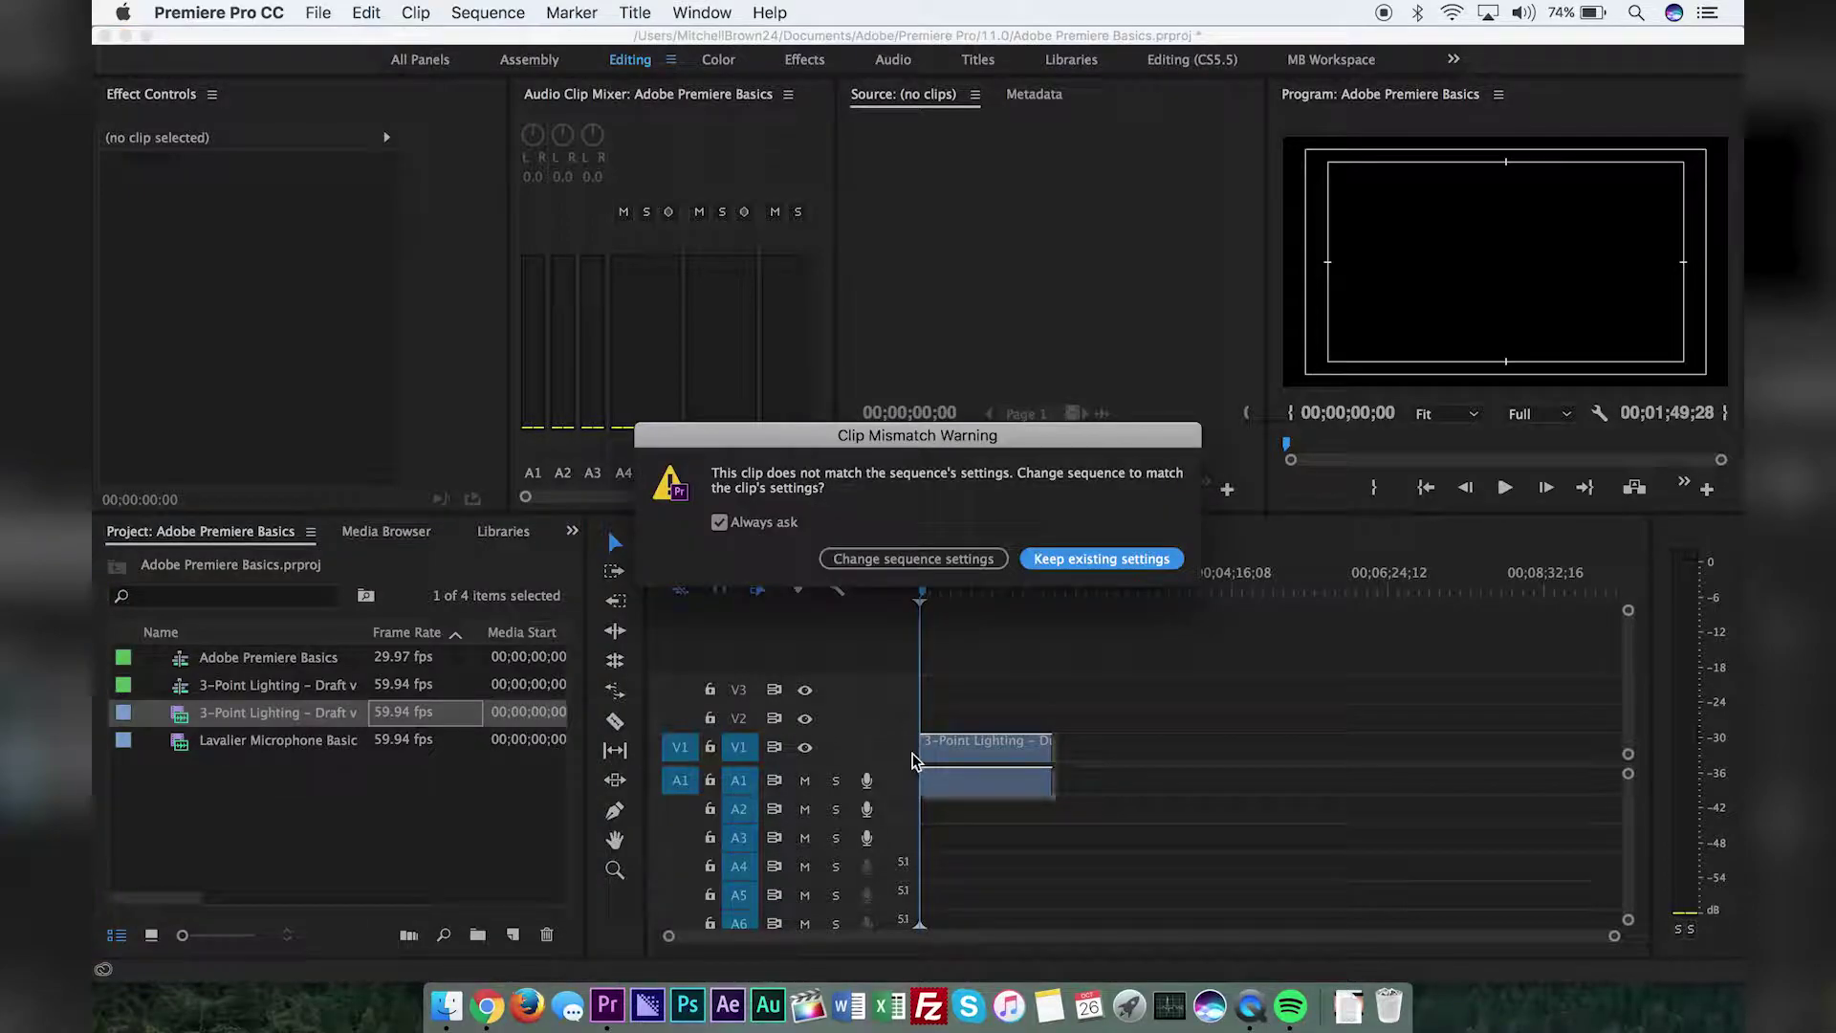
left_click(1103, 559)
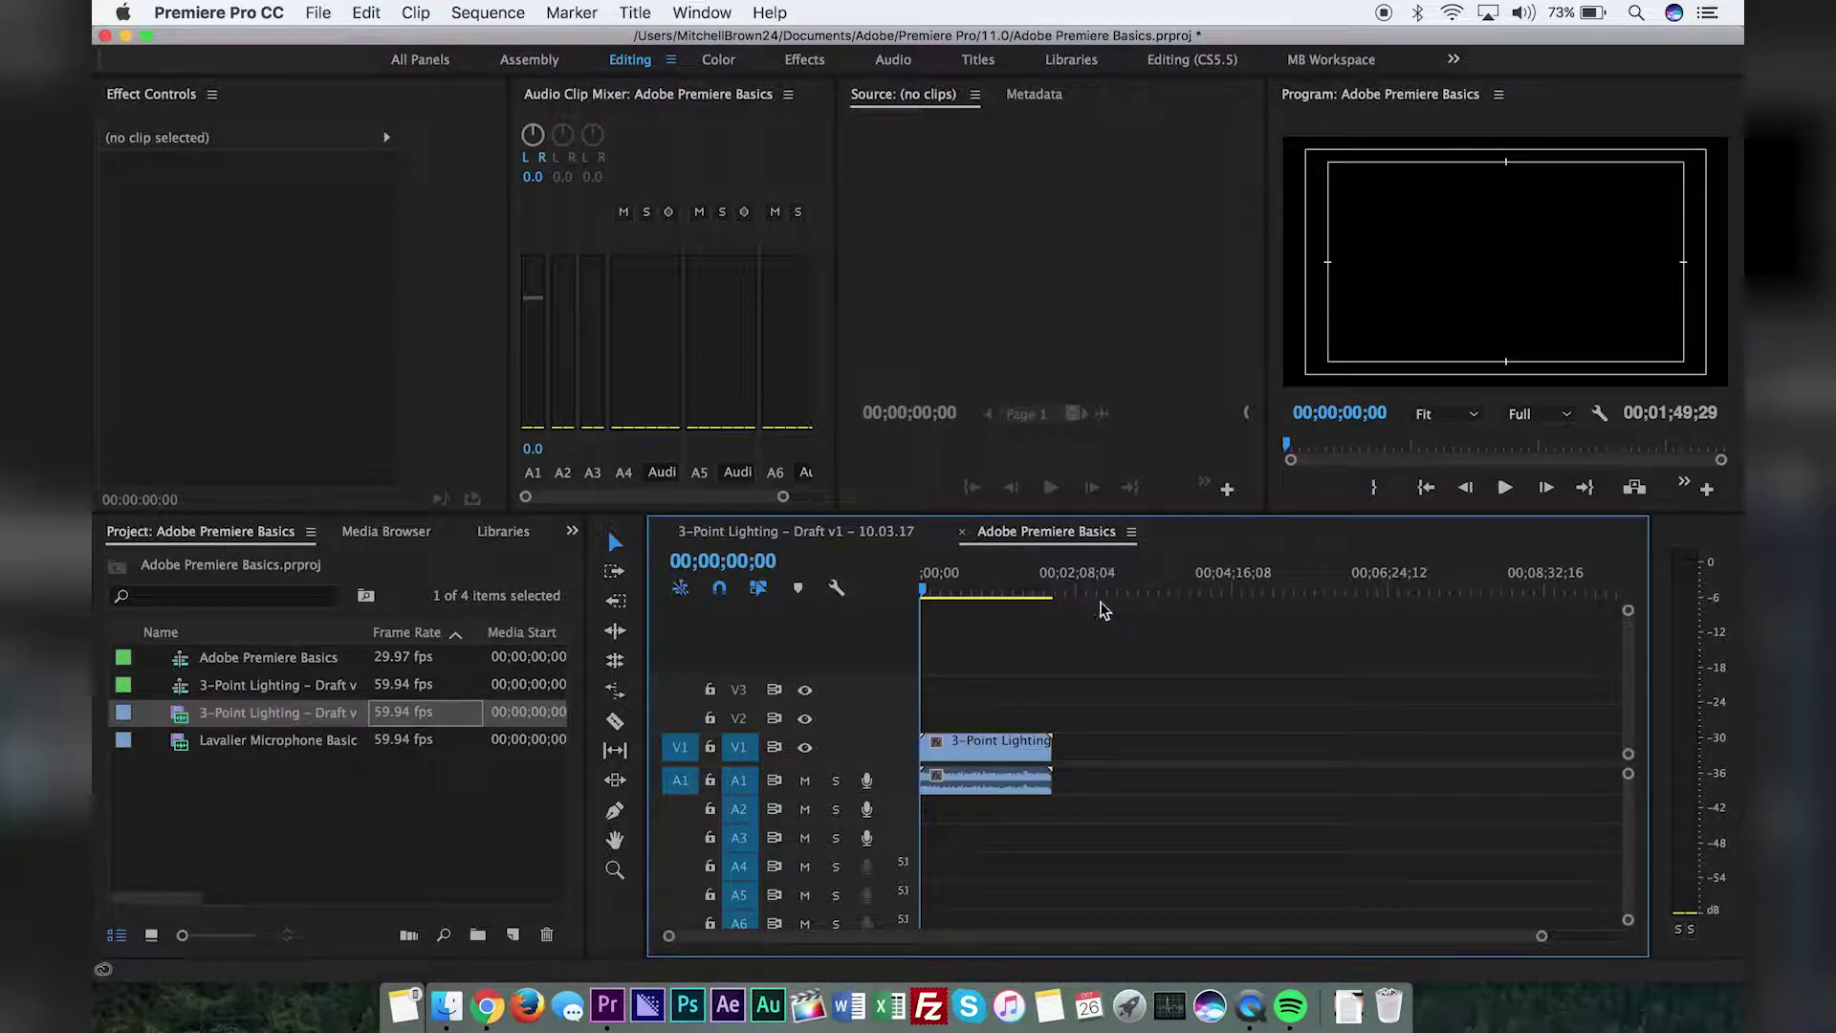
- Shift the 3-Point Lighting clip's Position to 1335 horizontally and lower in the frame, previewing it at 00;00;25;11
double_click(970, 744)
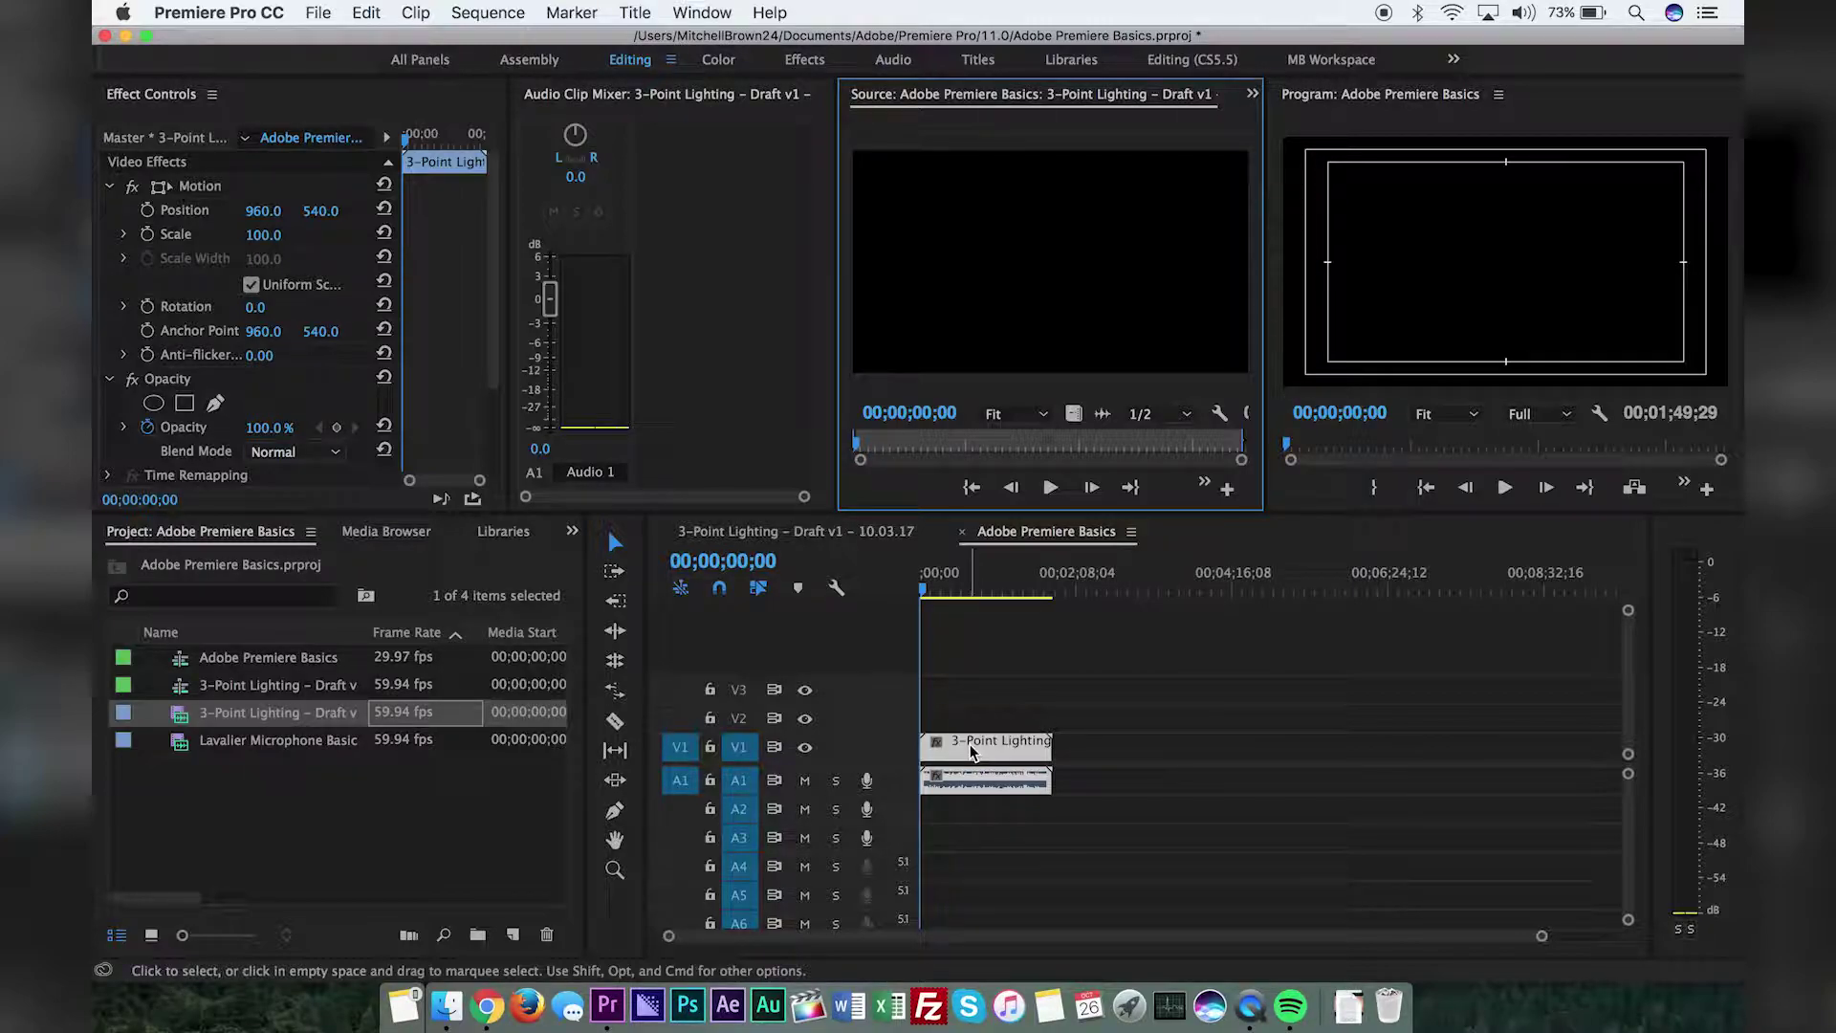
left_click_drag(264, 211, 268, 212)
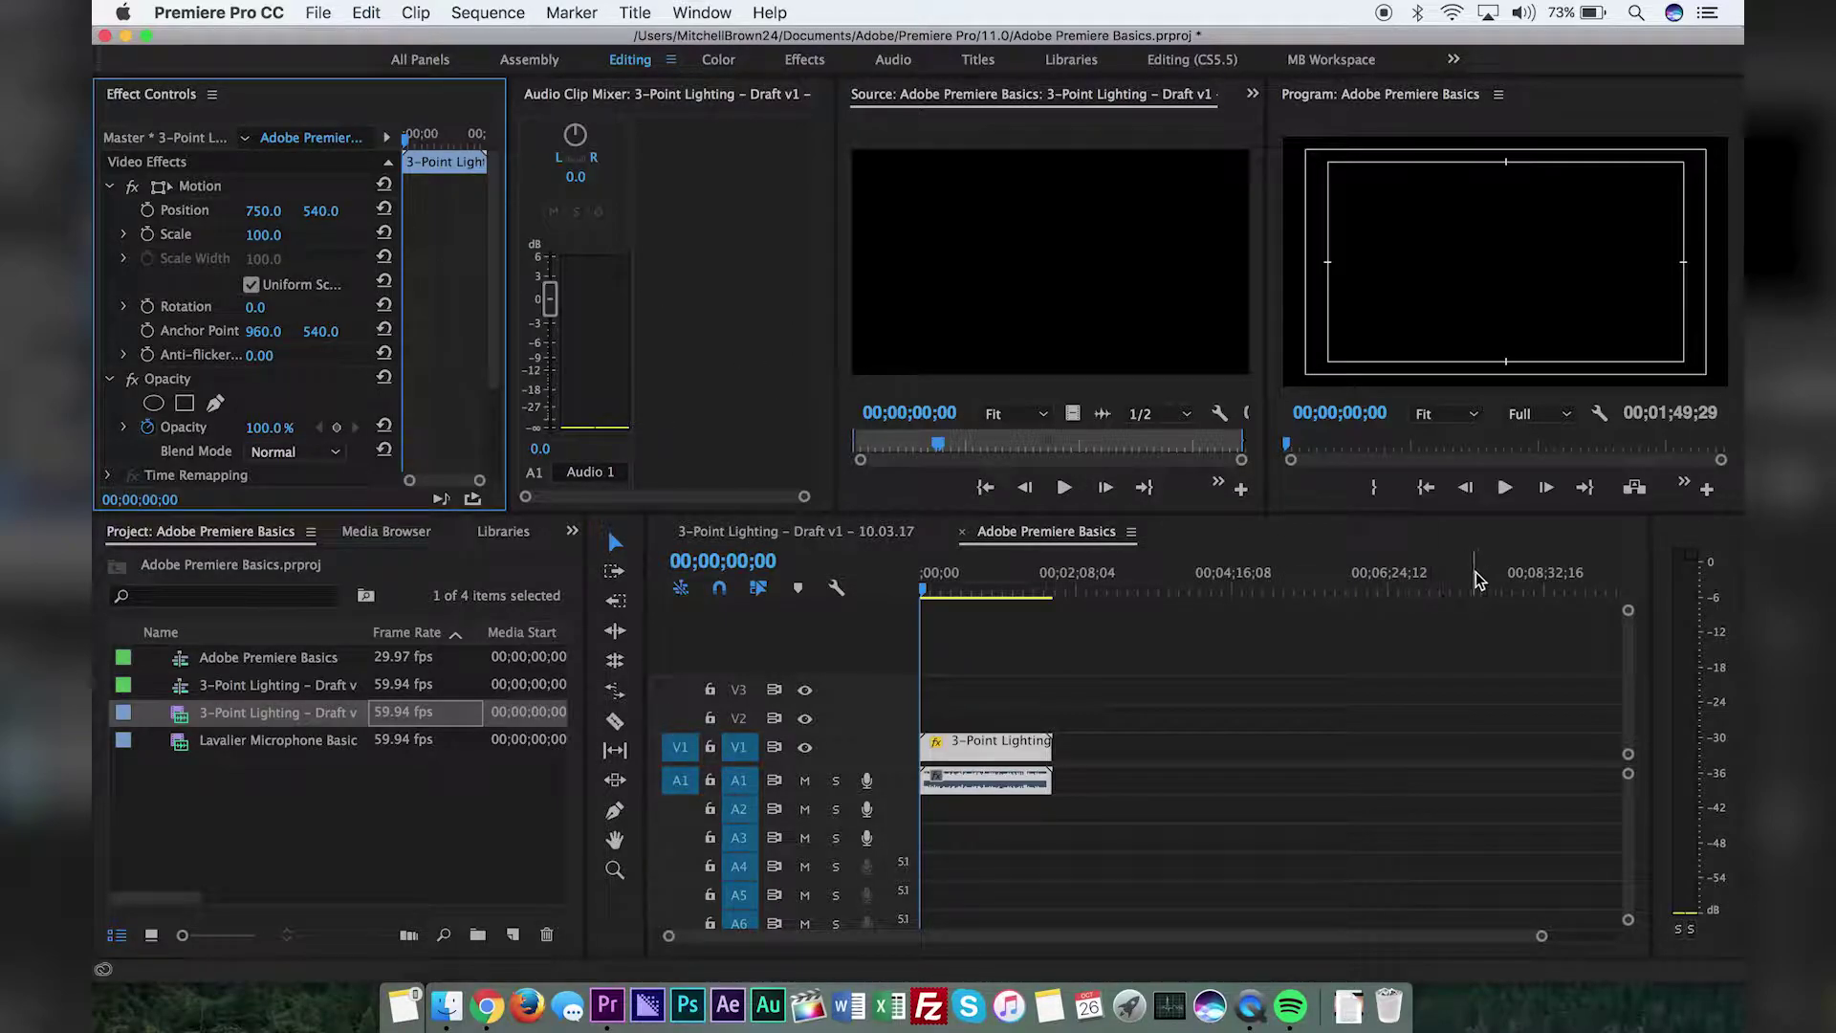
left_click(950, 574)
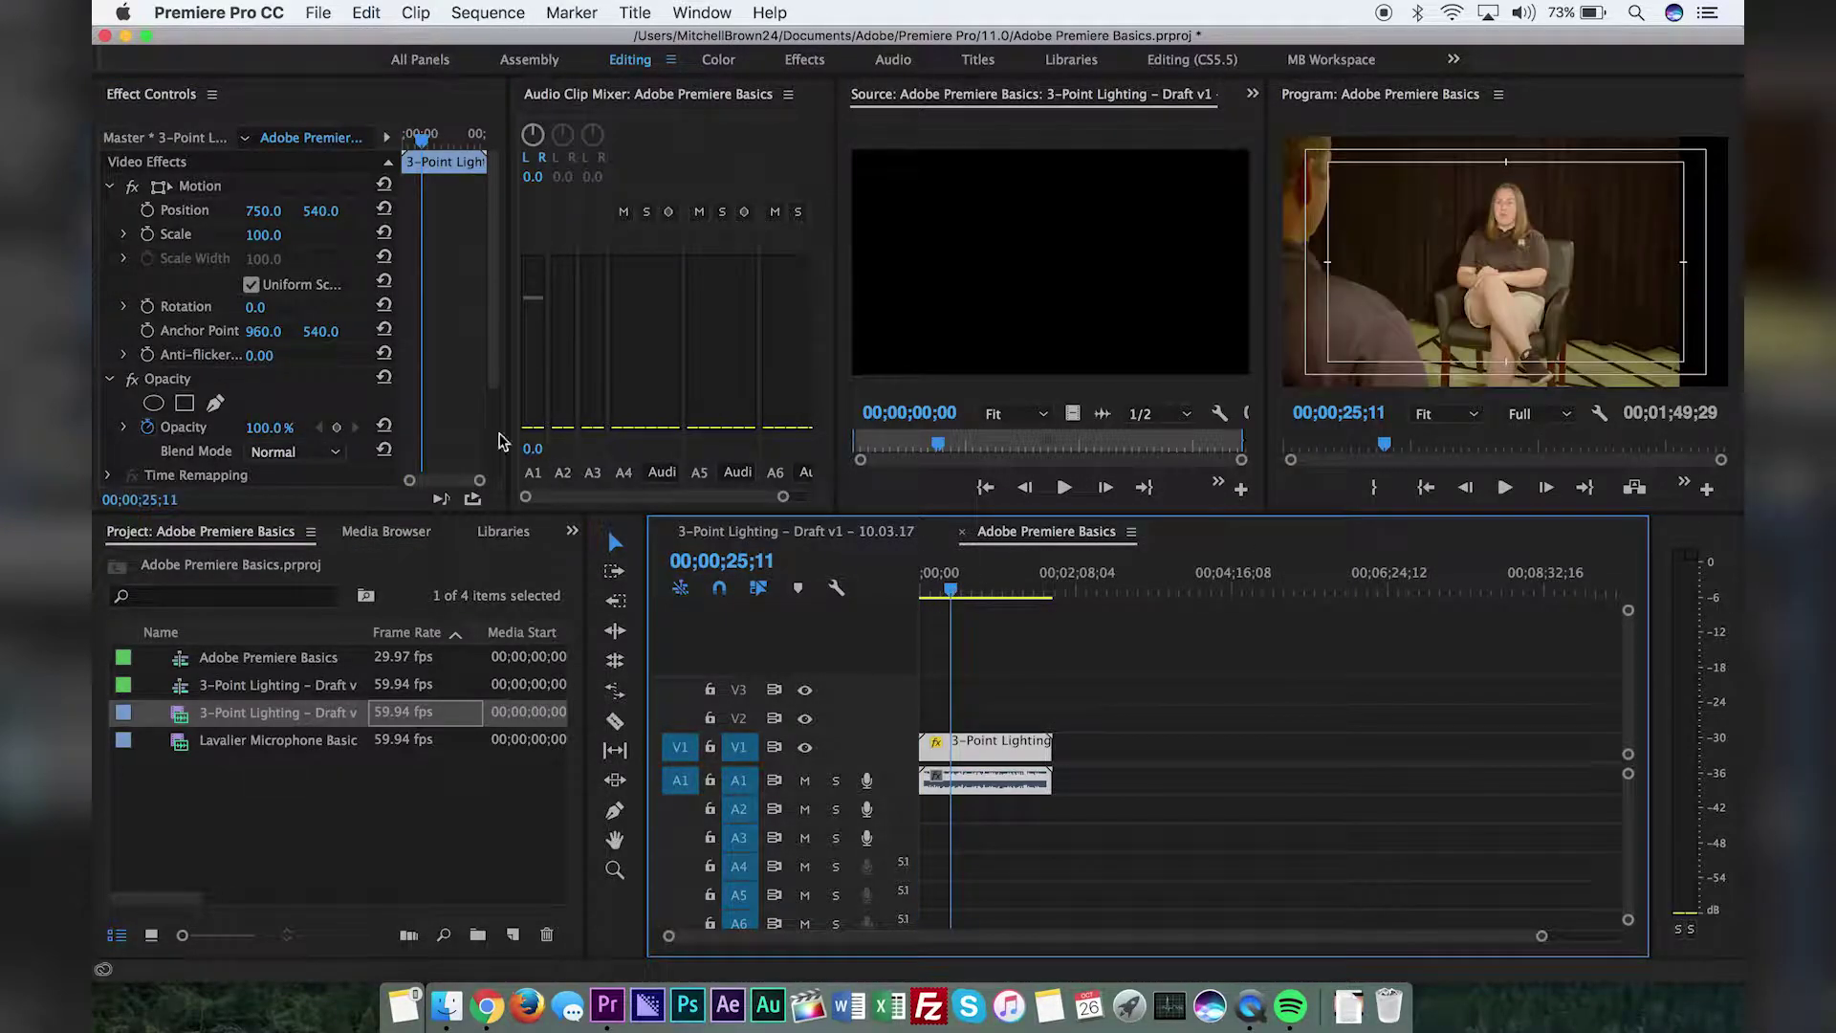
left_click_drag(269, 212, 325, 210)
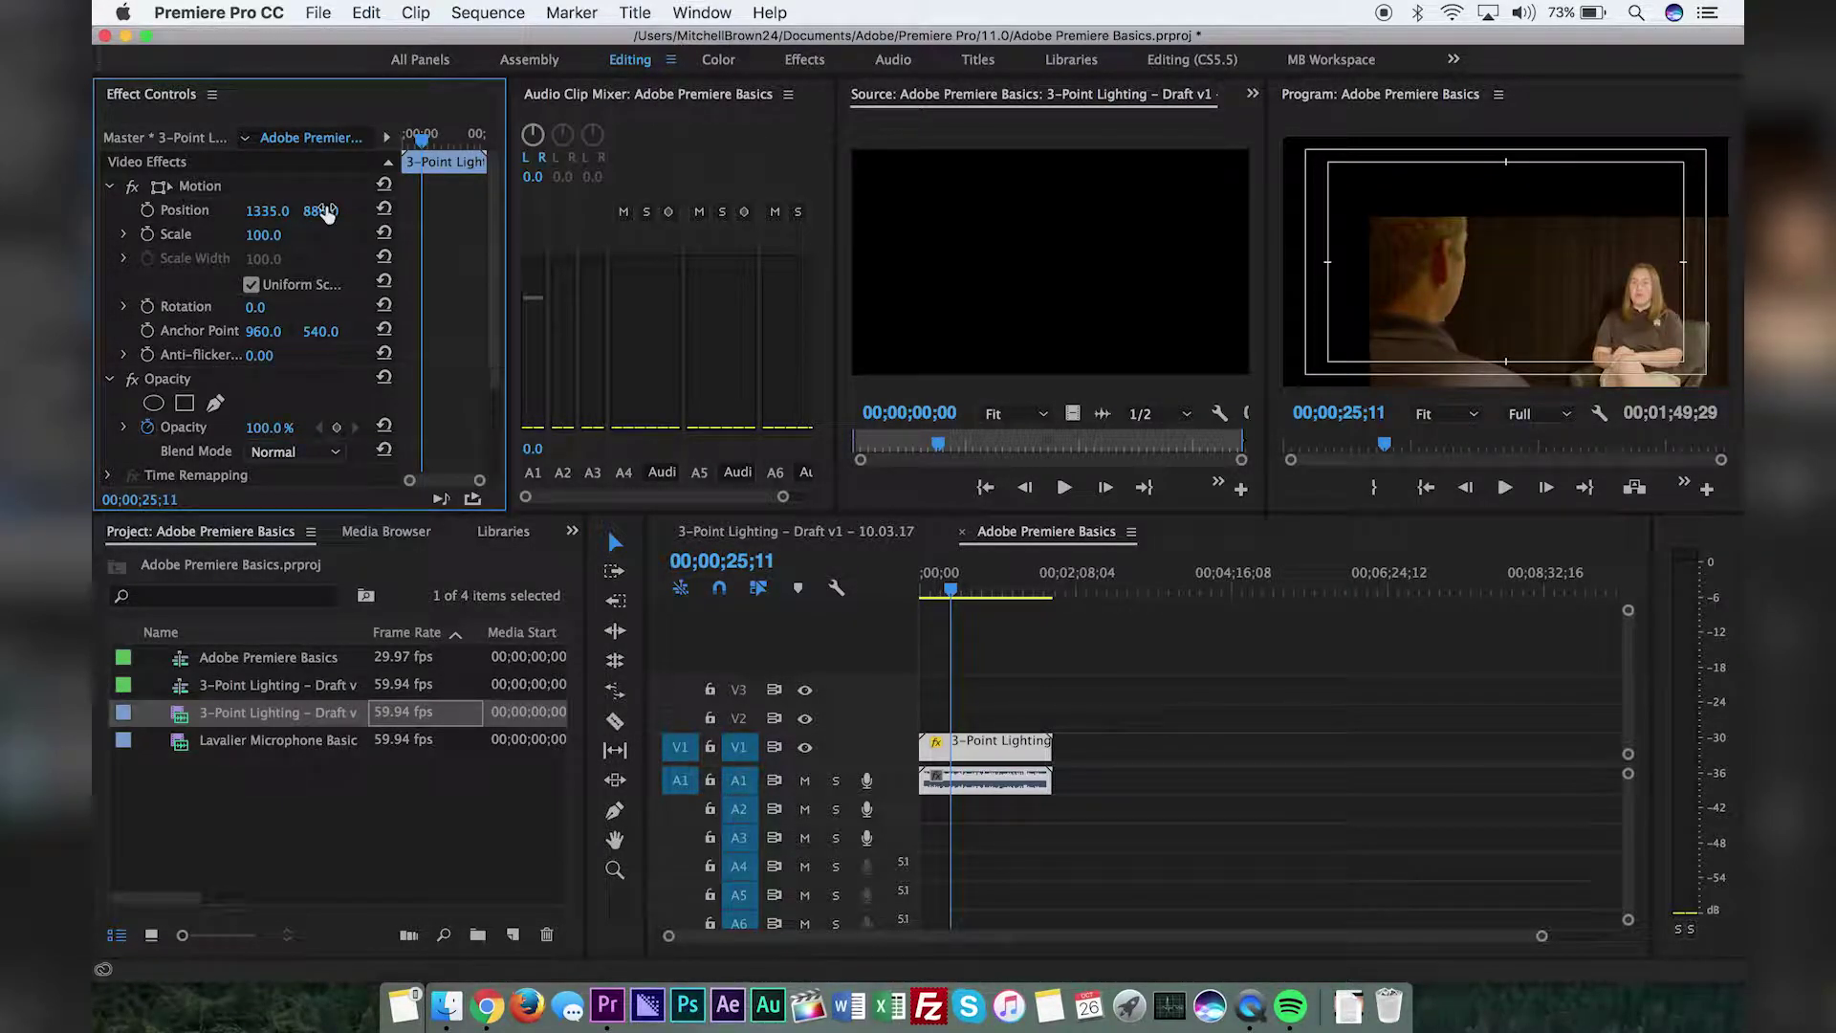